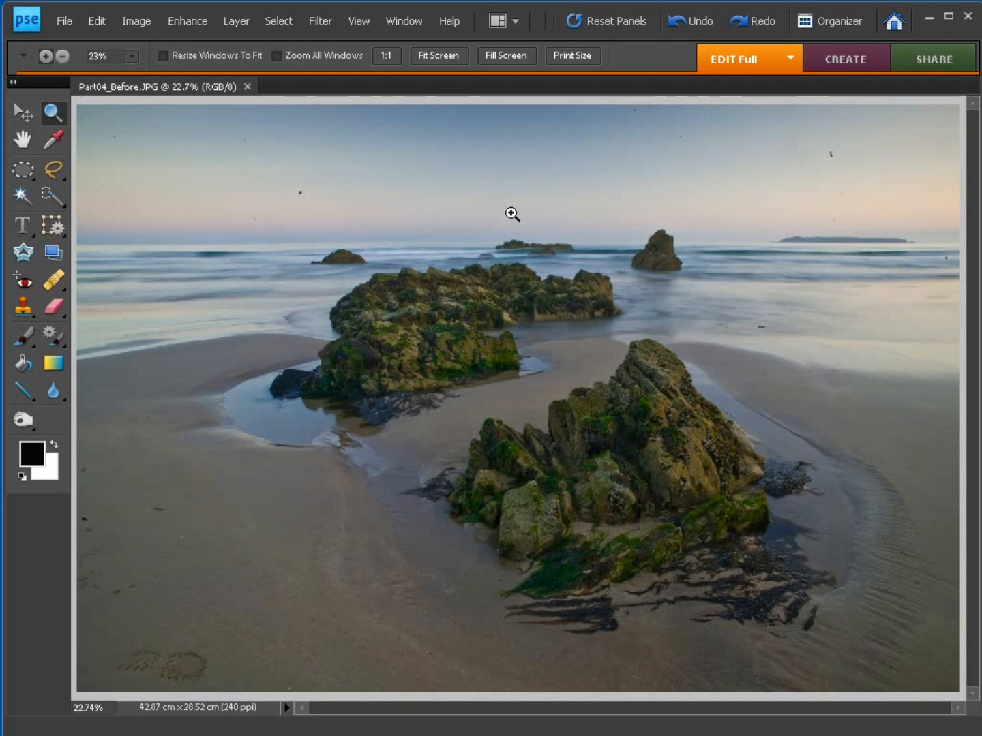
Examine the dust spots in the sky at 66.7% magnification, from the far-left area across to the island on the horizon
click(303, 191)
click(294, 202)
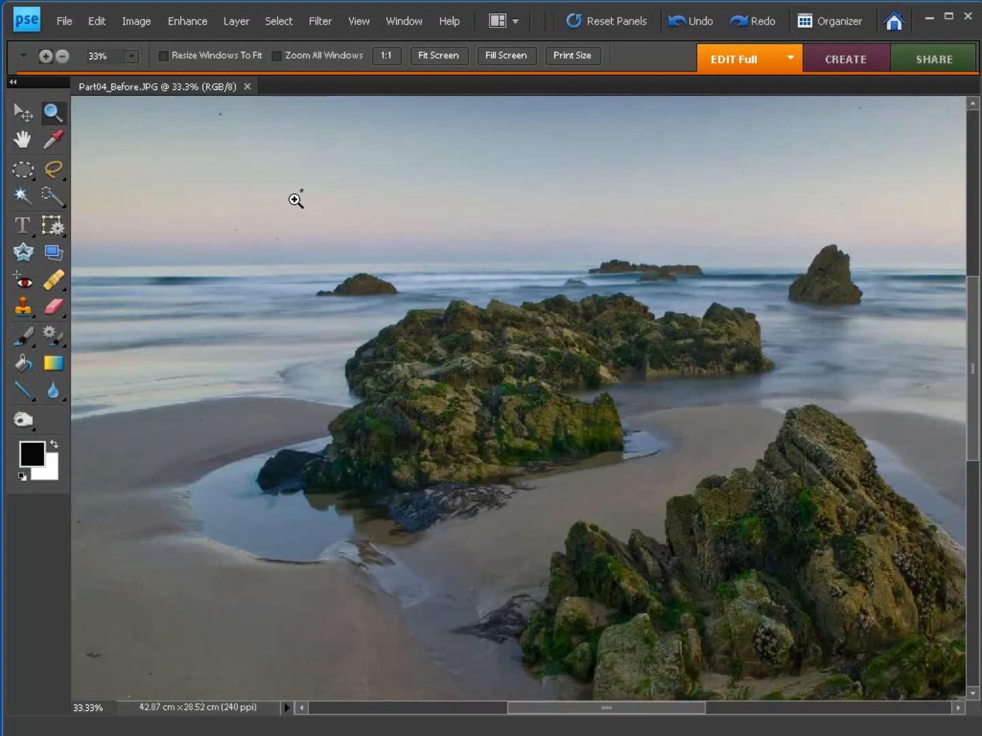
click(304, 188)
click(311, 215)
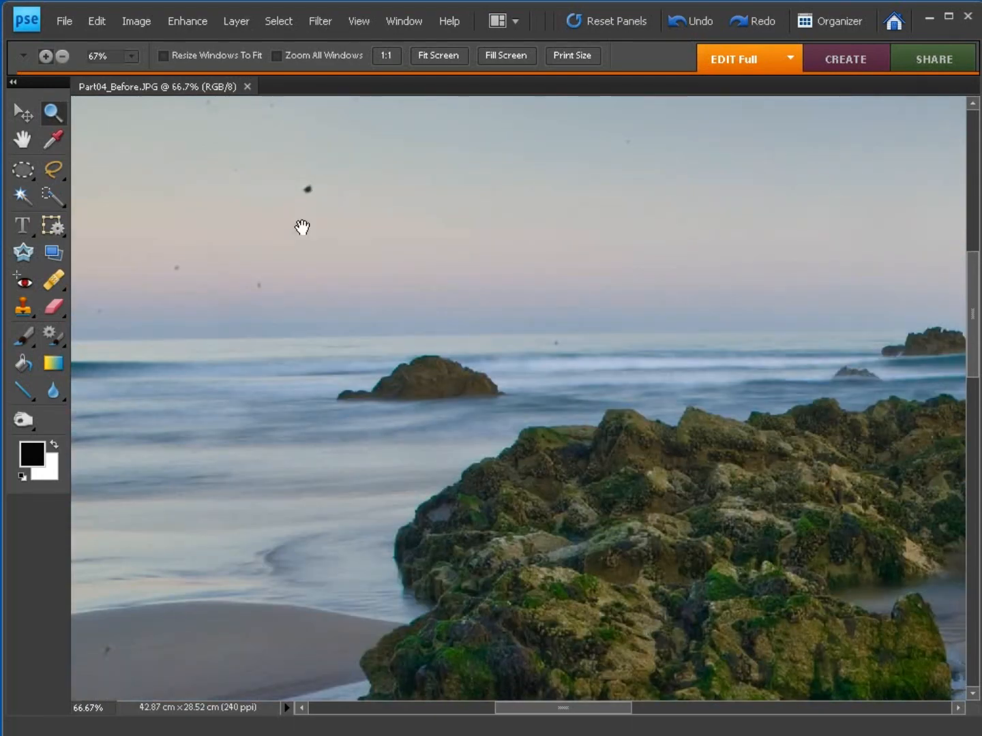
drag(433, 193, 176, 288)
drag(609, 222, 217, 249)
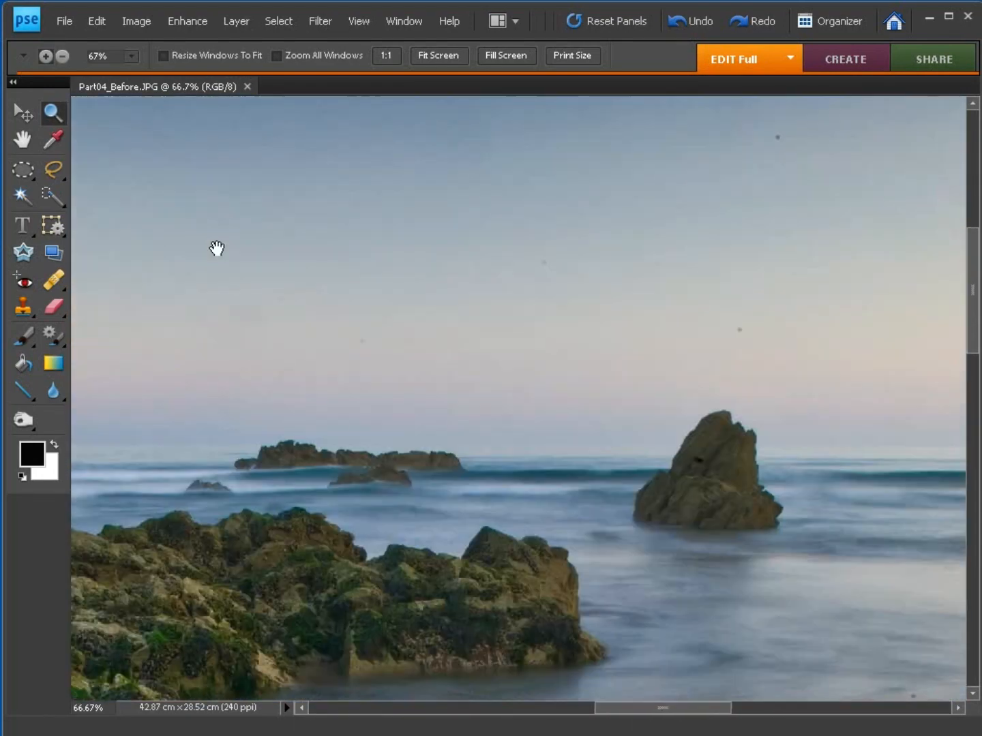
drag(501, 202, 235, 298)
drag(530, 323, 370, 271)
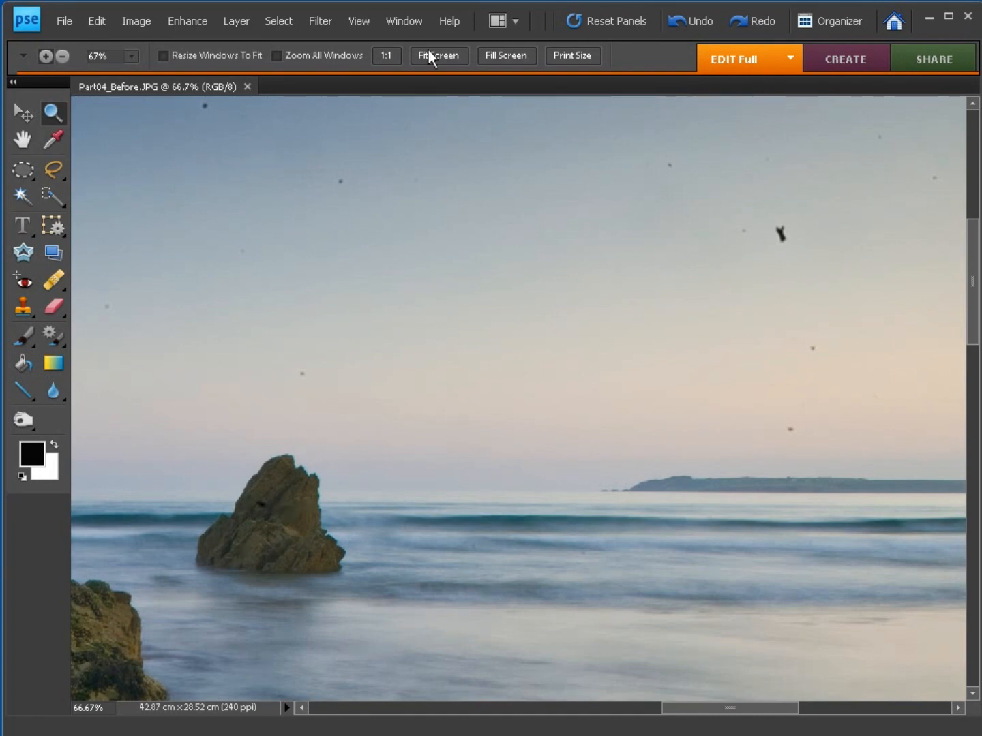
Try the Dust & Scratches filter with a radius of 6 pixels, previewing a dust spot in the sky
click(317, 21)
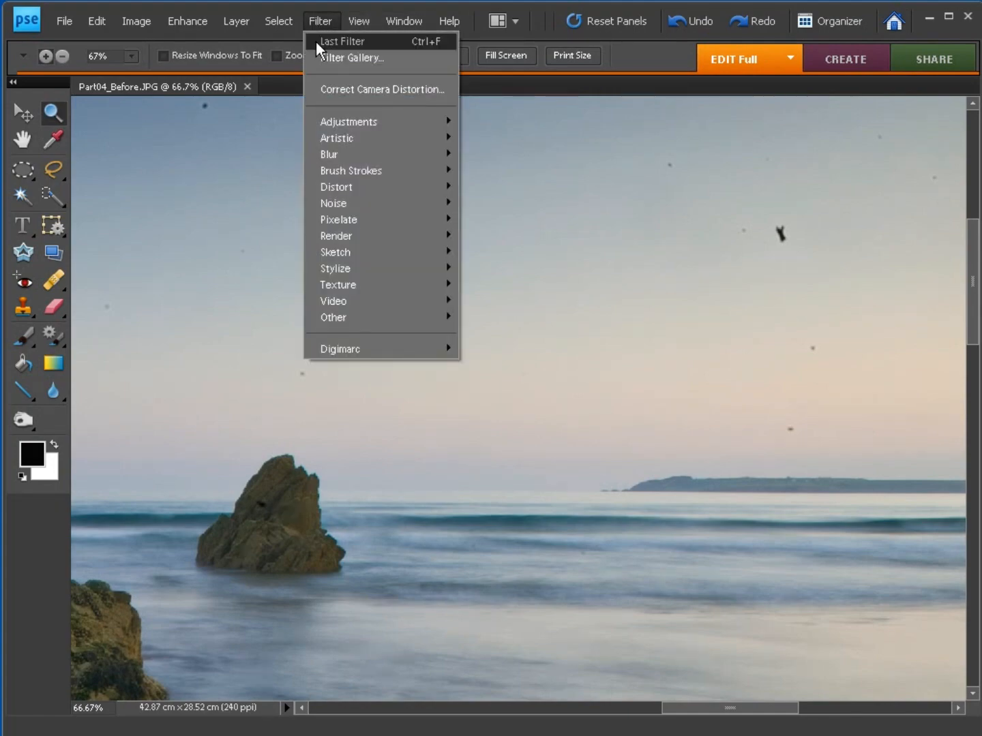
mouse_move(354, 201)
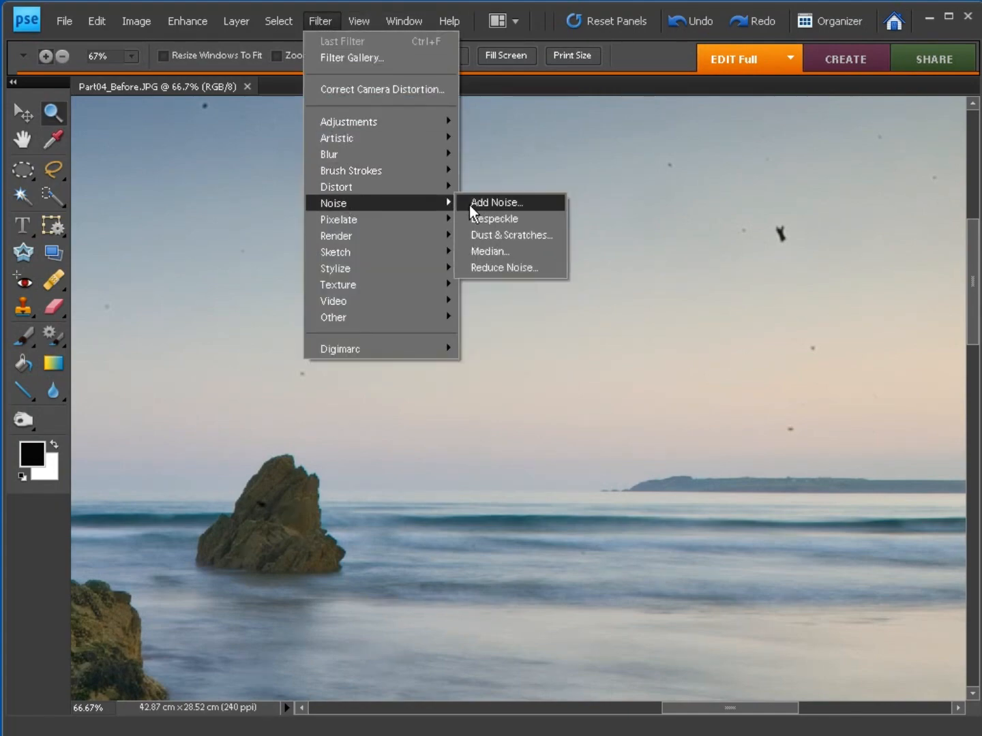
click(555, 234)
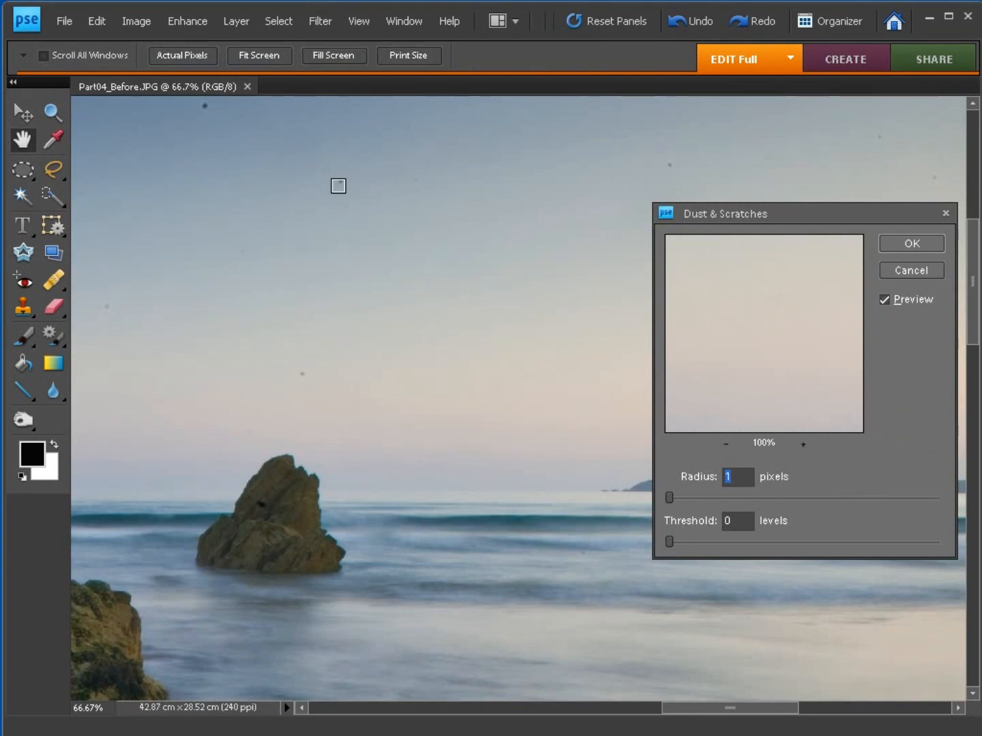
click(340, 182)
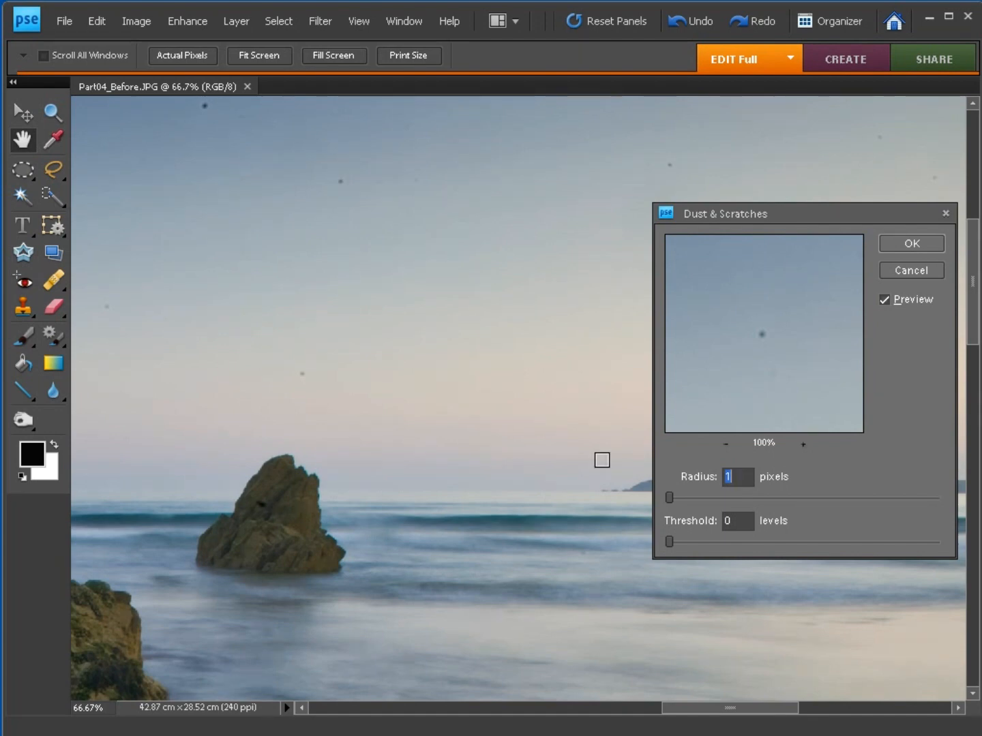
drag(667, 497, 690, 496)
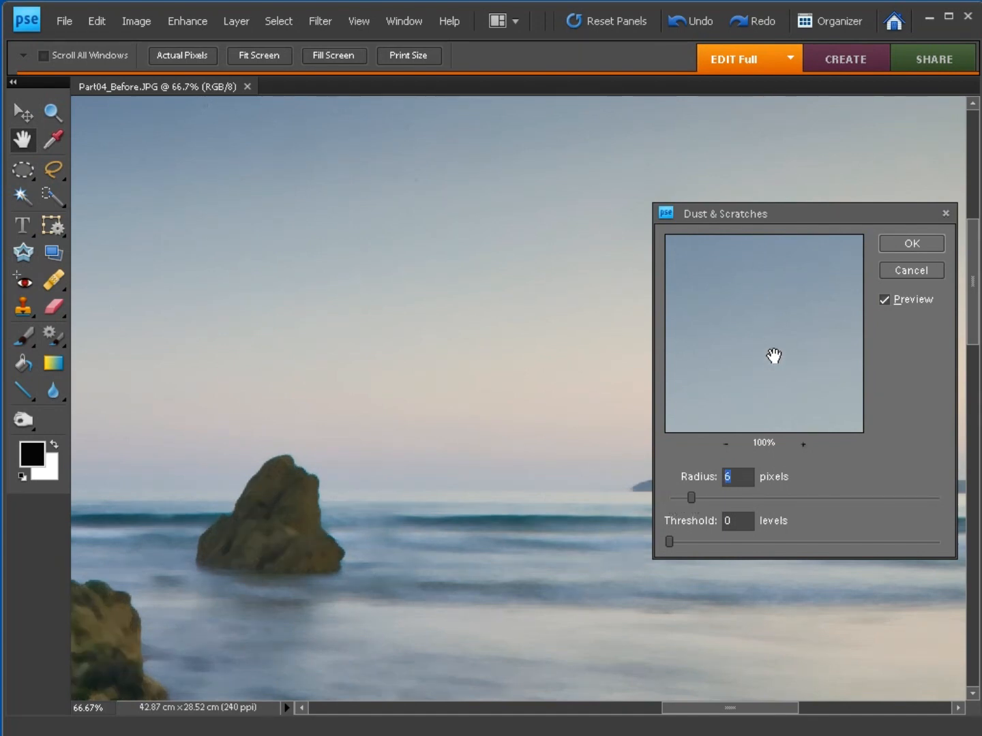
Compare the sky and island with and without the Dust & Scratches preview, checking the detail along the horizon
drag(769, 387, 812, 367)
drag(555, 269, 189, 275)
drag(409, 339, 396, 307)
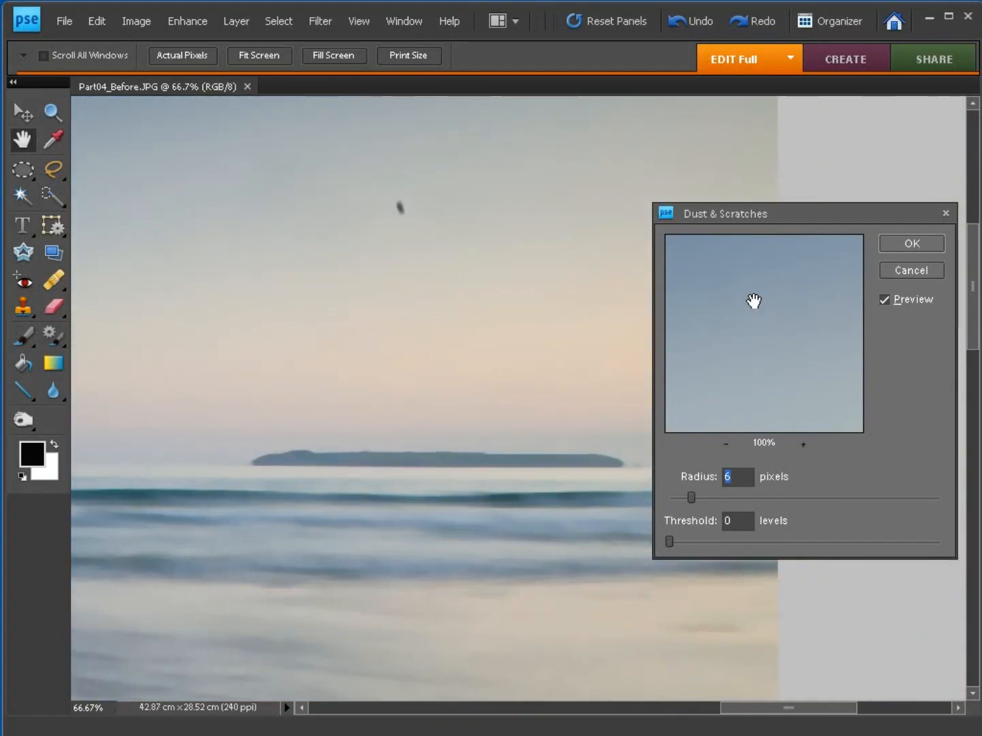
click(884, 300)
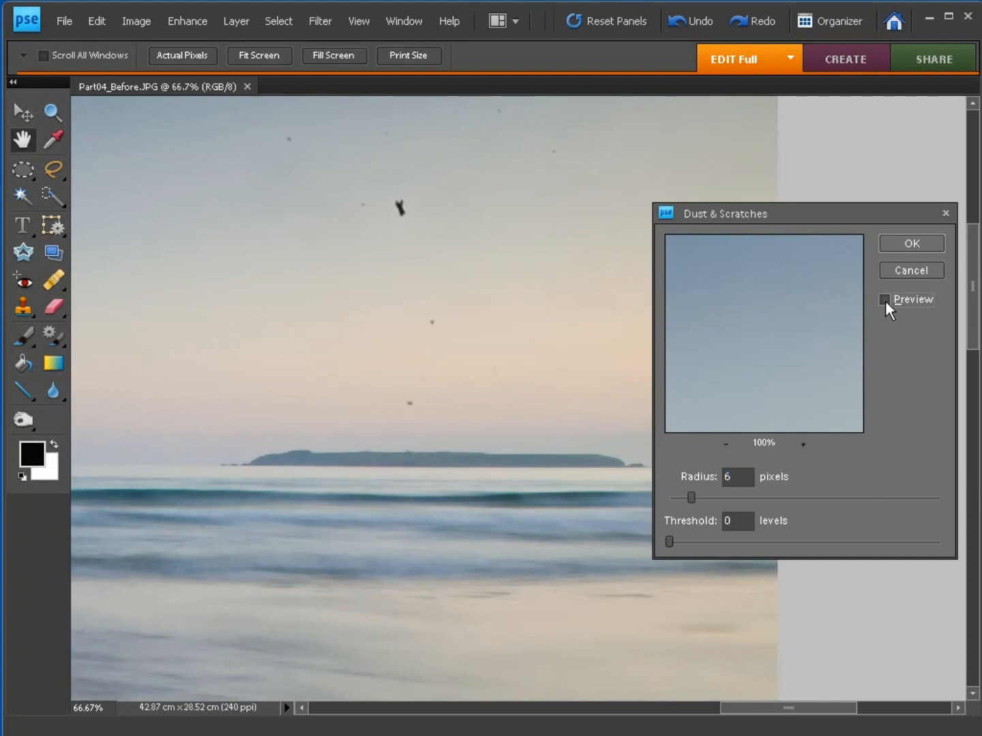
click(884, 299)
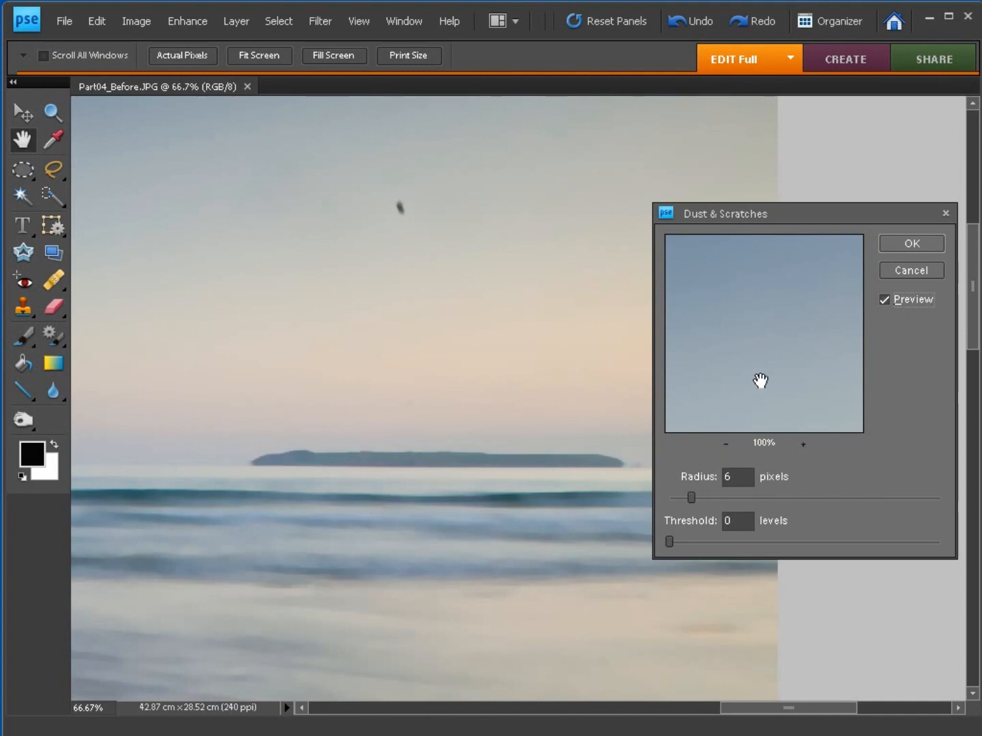
click(460, 451)
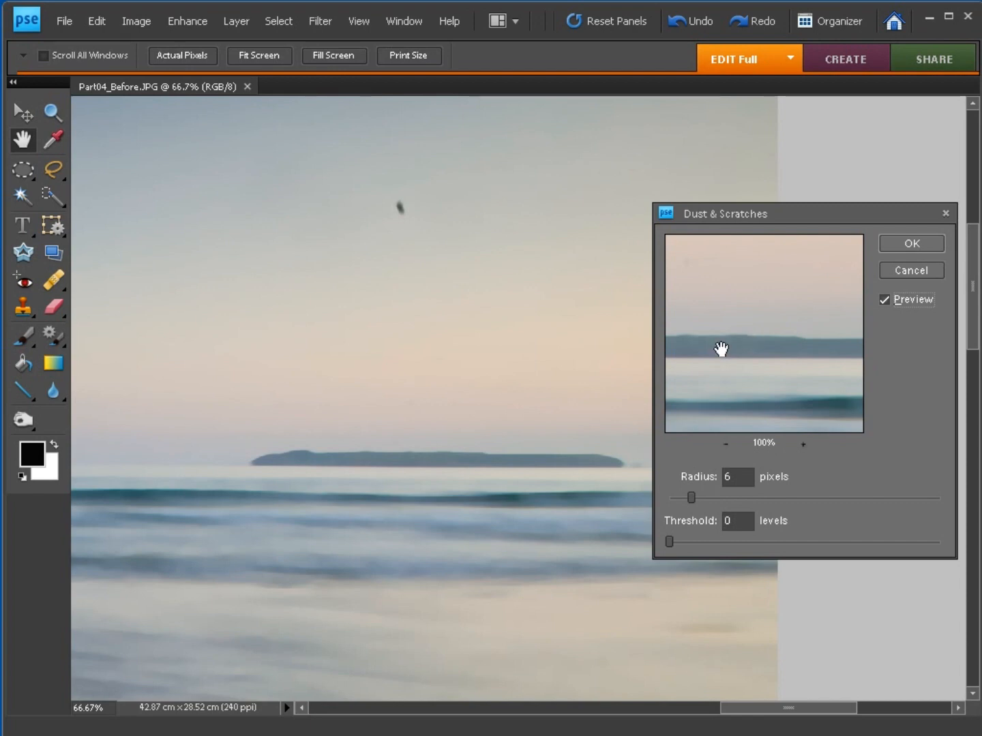
click(749, 354)
Try a Dust & Scratches threshold of 14 levels and compare the preview with the original
drag(668, 540, 689, 538)
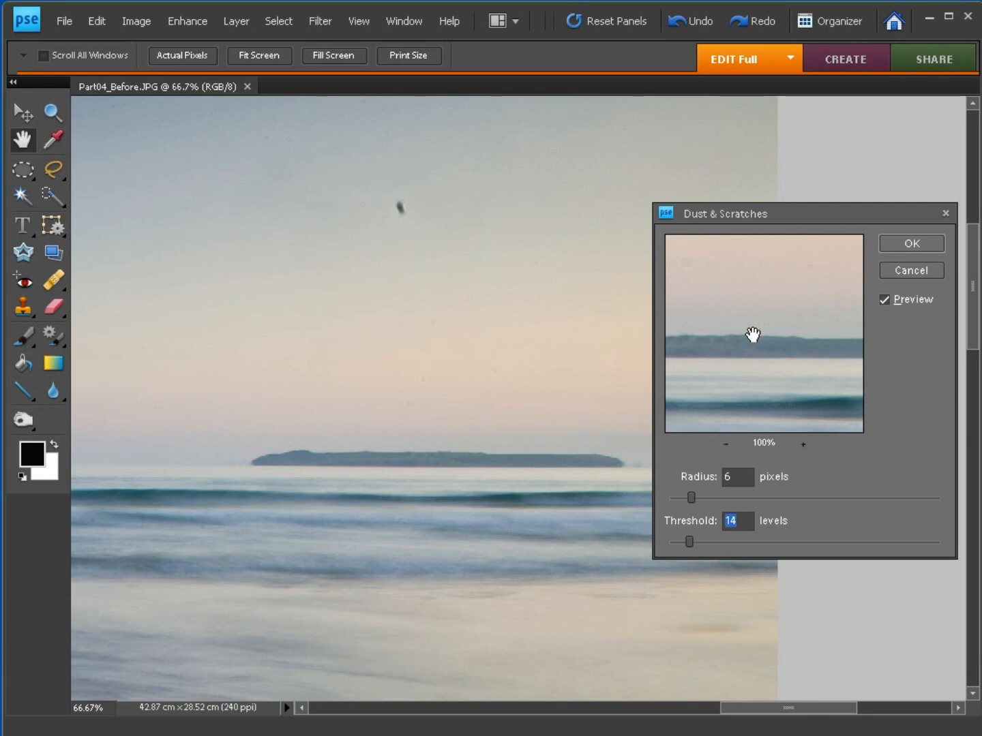
click(884, 299)
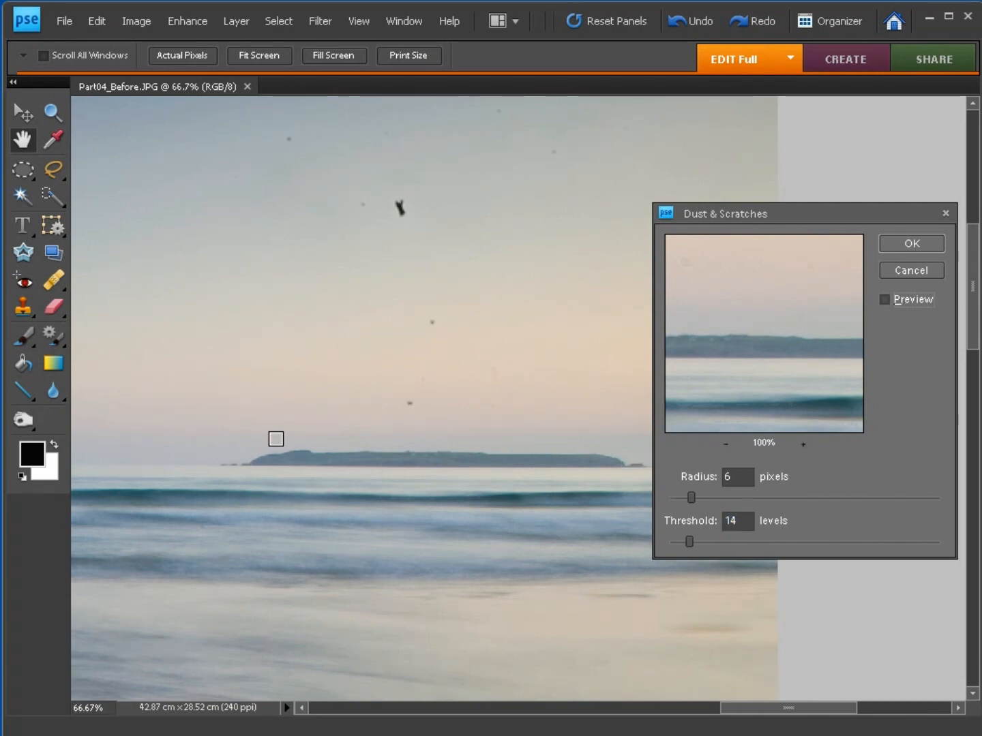
click(884, 299)
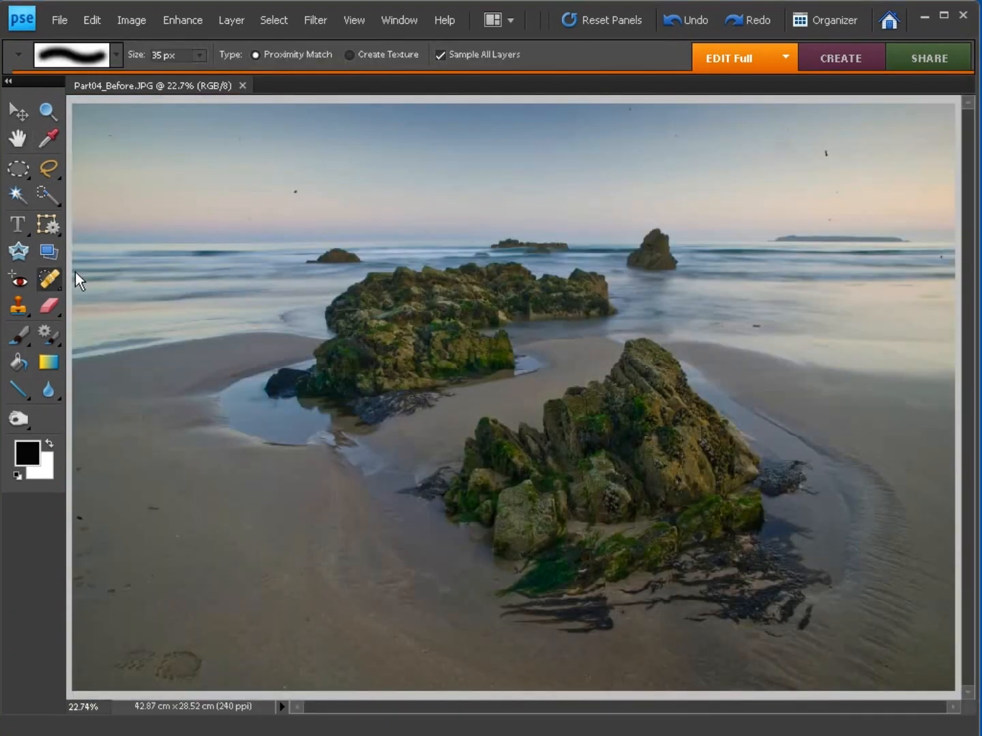
Set up the Spot Healing Brush with the Soft Round 45 pixels brush and Proximity Match, with Sample All Layers off
click(45, 275)
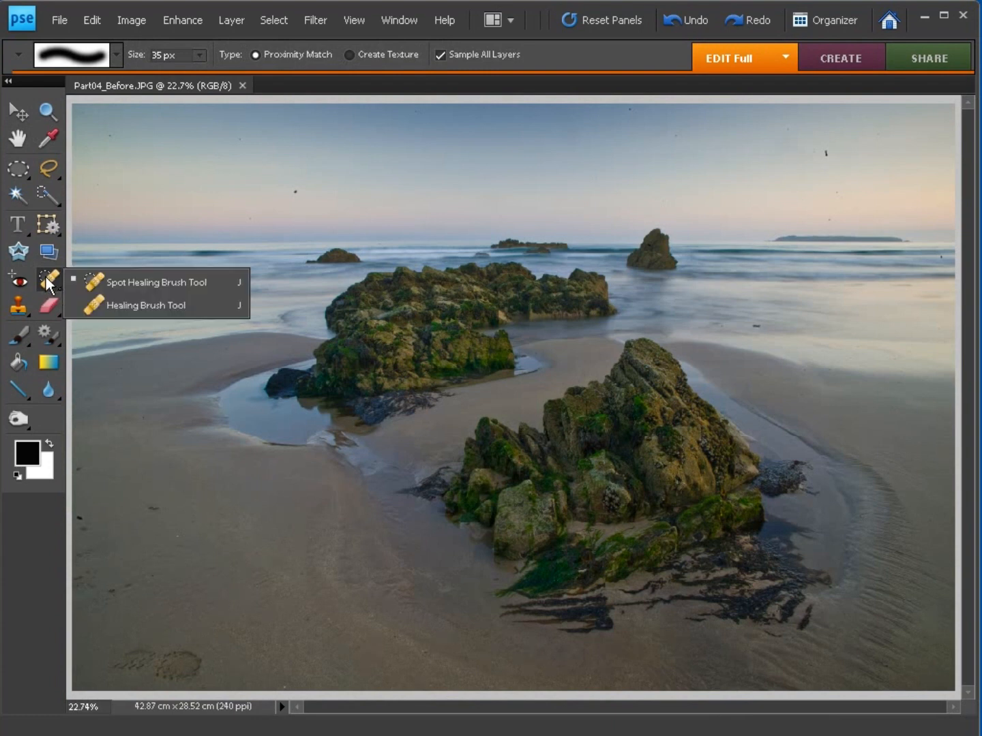
click(135, 281)
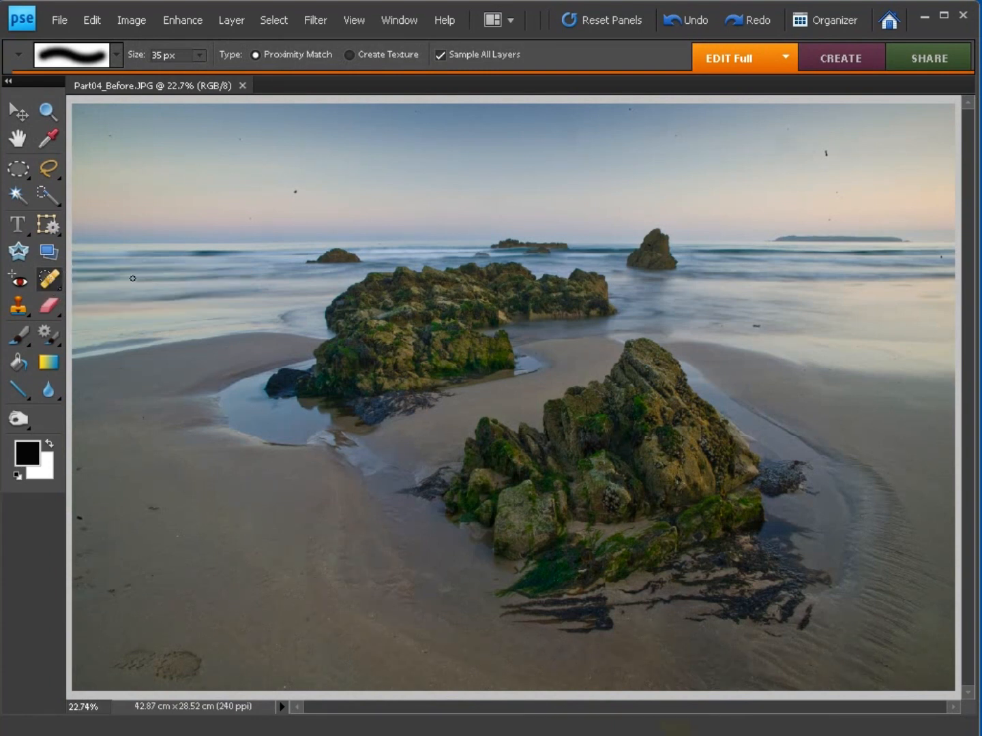
click(46, 54)
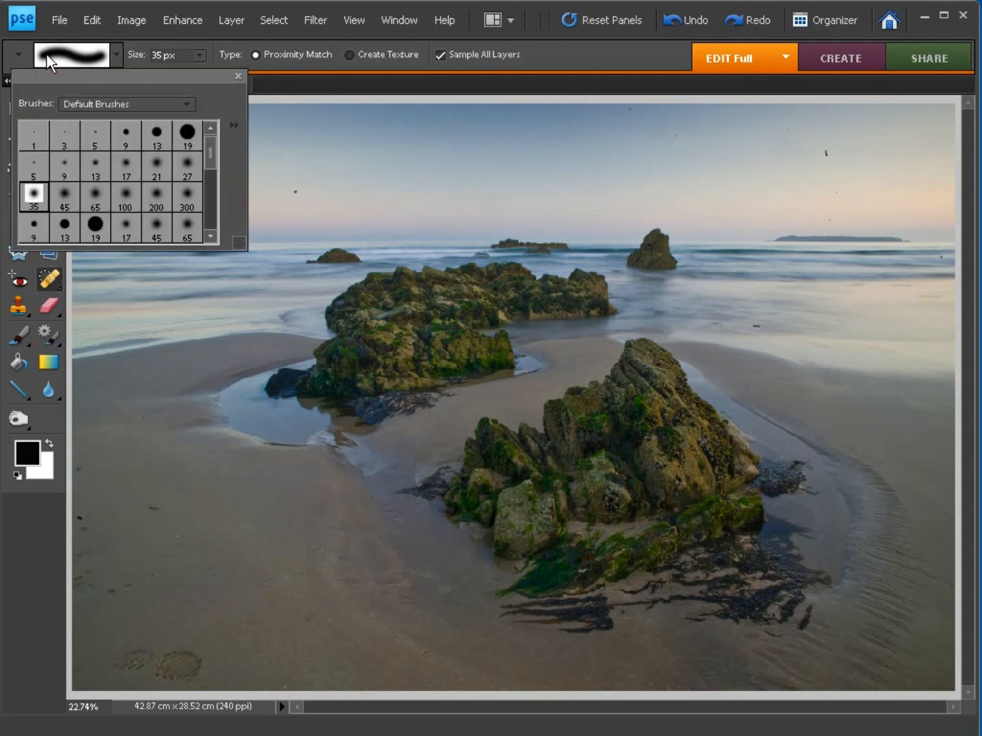
click(61, 199)
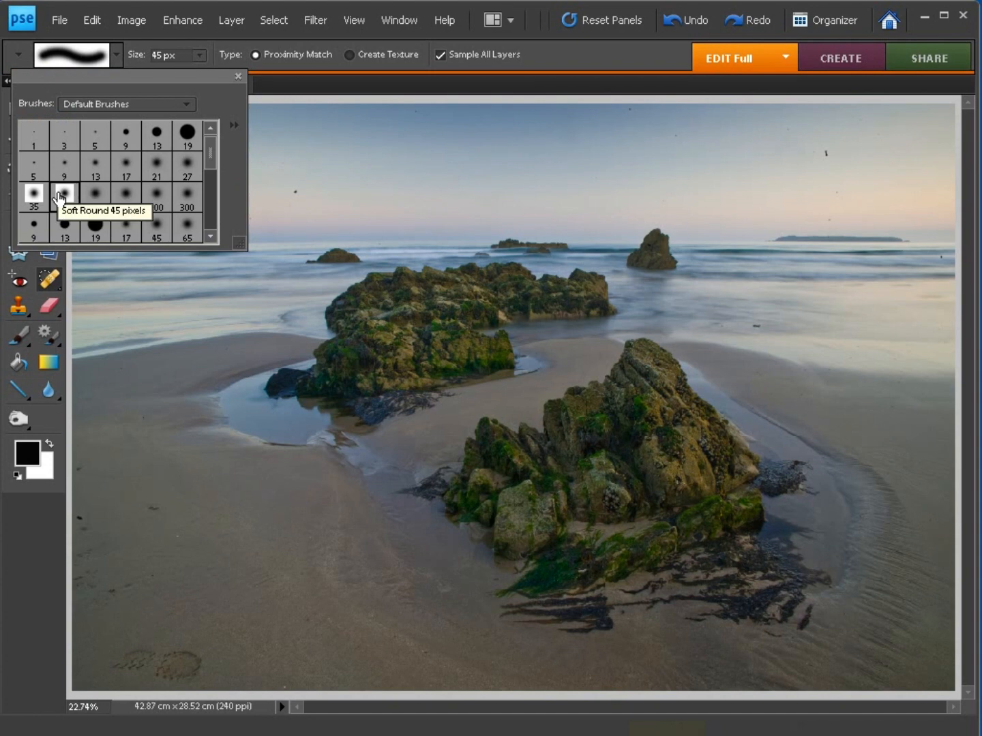
click(281, 64)
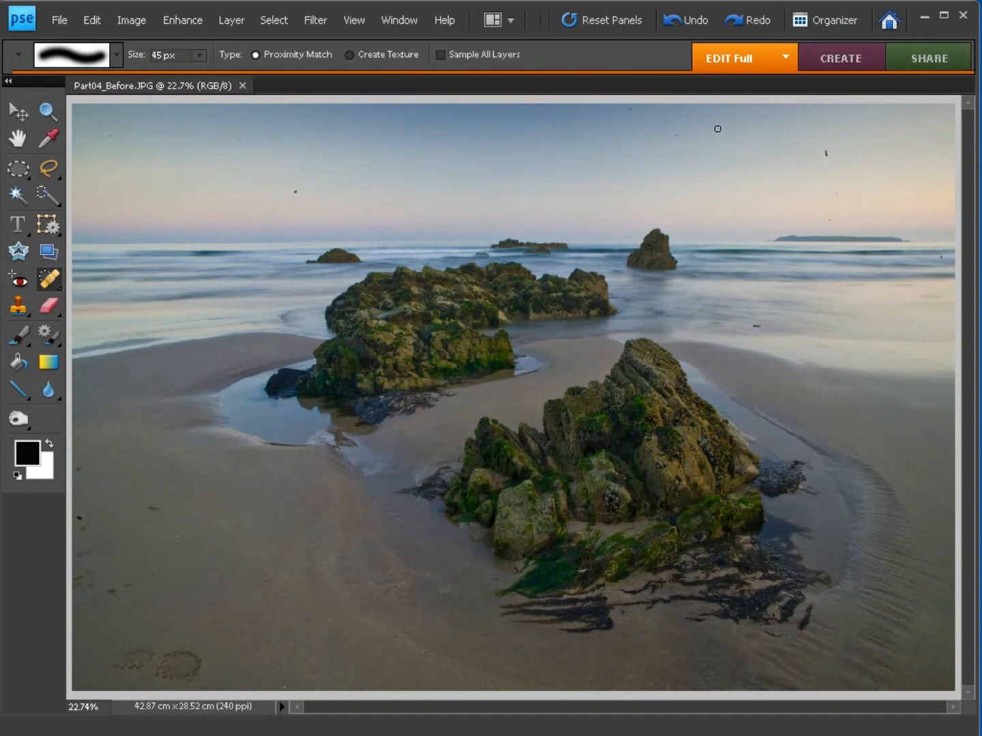
Remove the dust spots and the large dark speck from the sky above the sea rock and the island with the Spot Healing Brush
key(ctrl+equal)
key(ctrl+equal)
key(ctrl+equal)
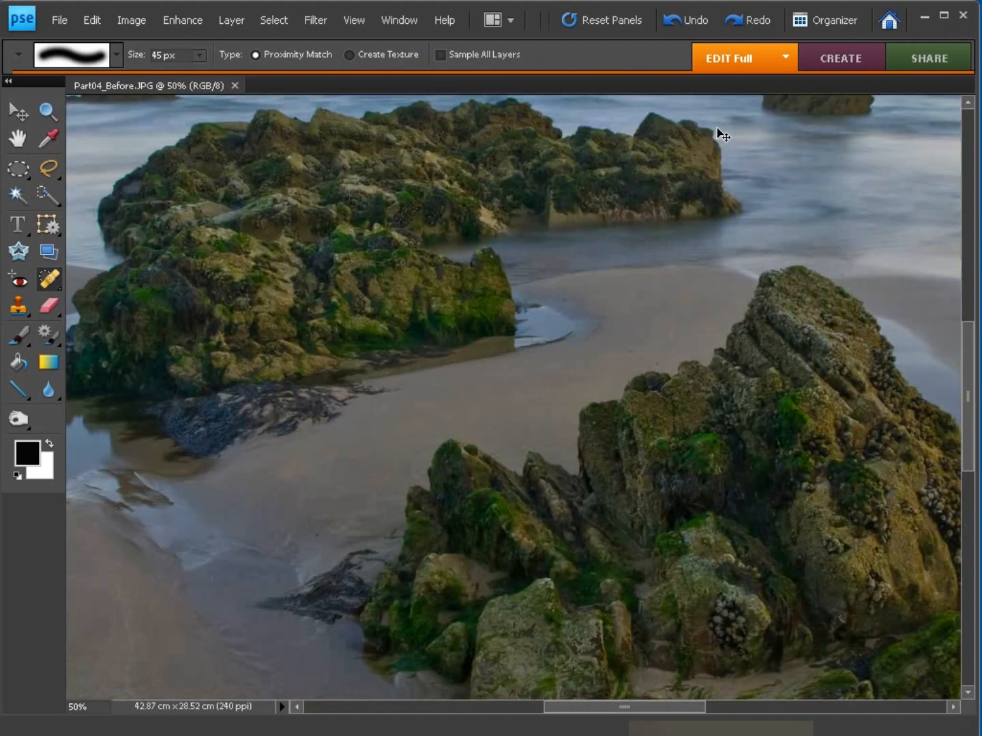
key(ctrl+equal)
mouse_move(716, 133)
mouse_down()
mouse_move(542, 417)
mouse_move(415, 238)
mouse_move(224, 273)
mouse_move(199, 287)
mouse_move(217, 299)
mouse_up()
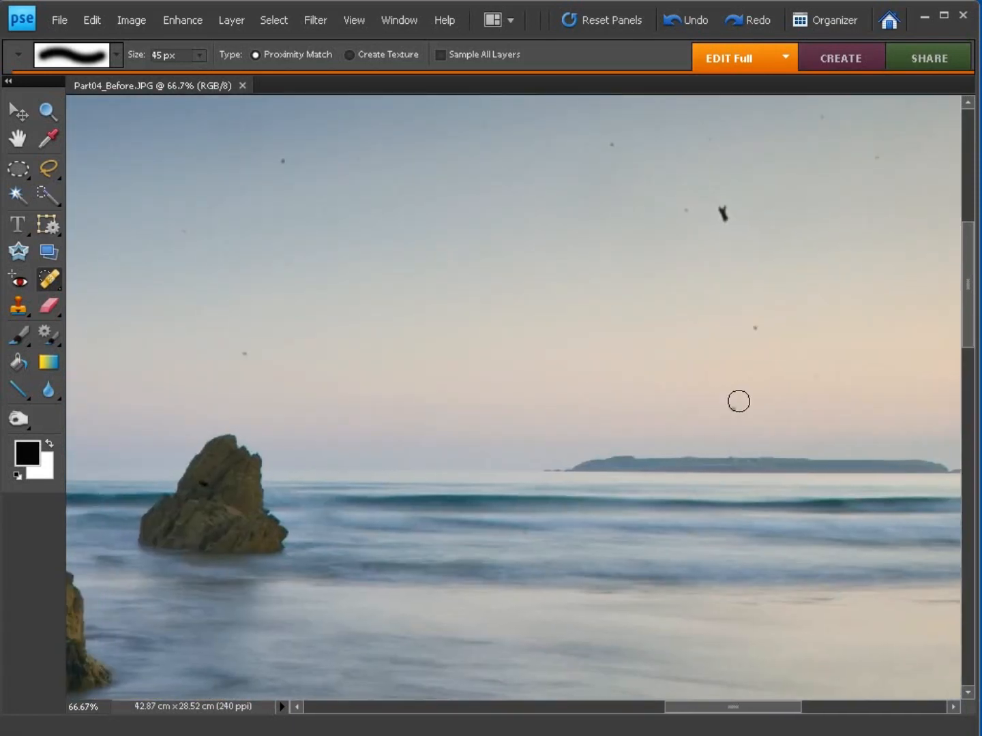
click(732, 408)
click(755, 329)
click(685, 210)
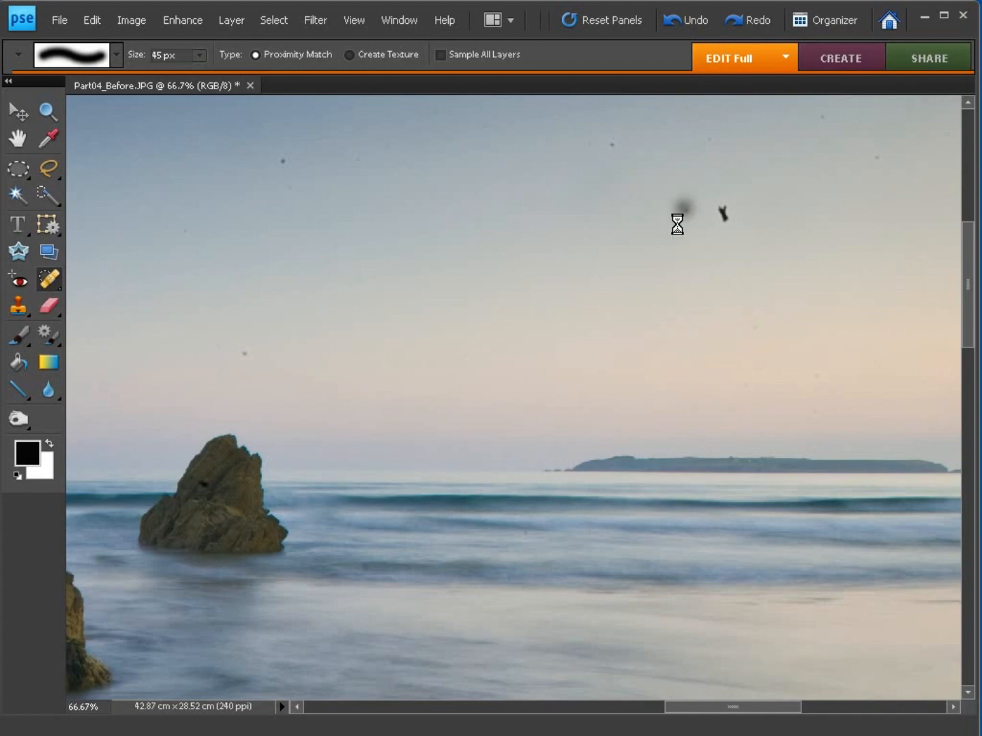
click(612, 144)
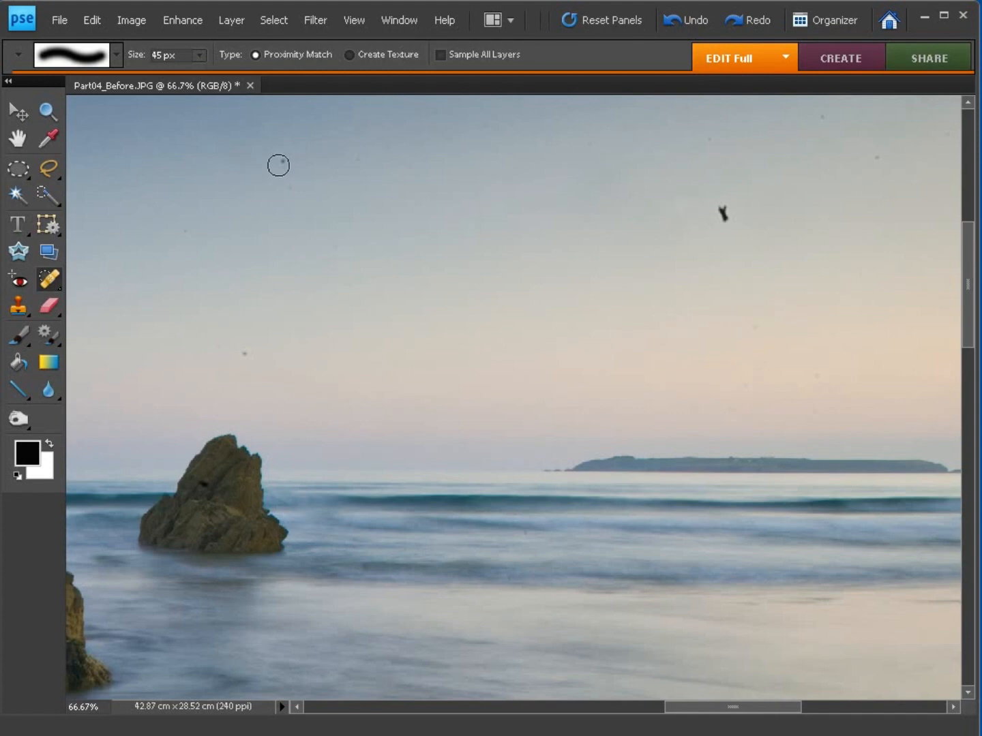
click(244, 353)
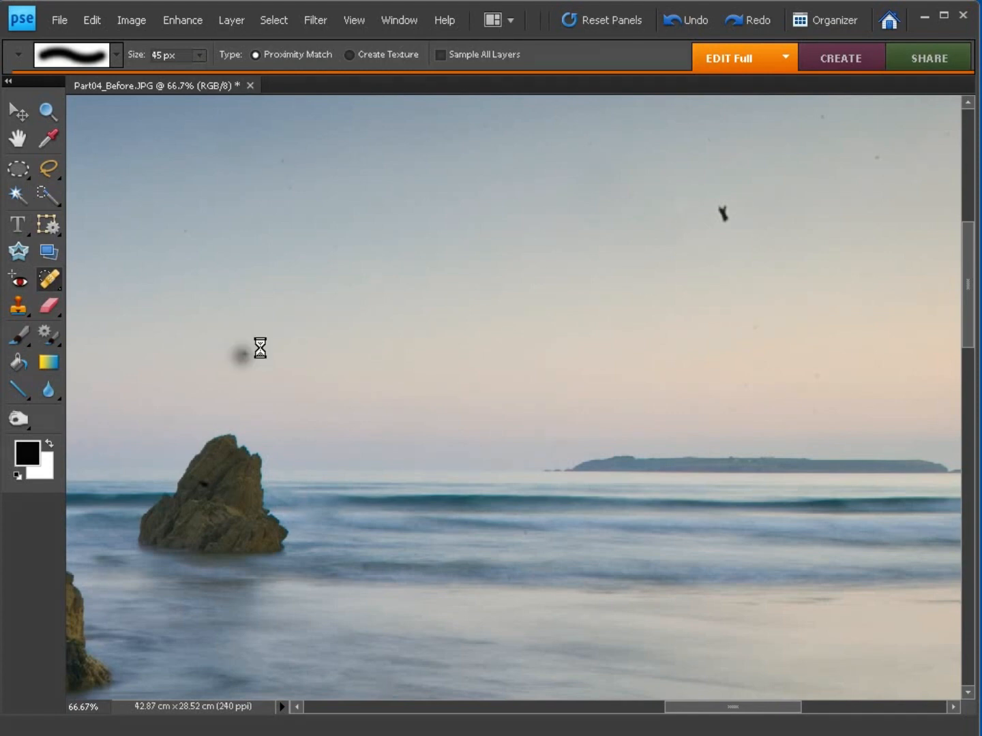
click(283, 170)
click(362, 166)
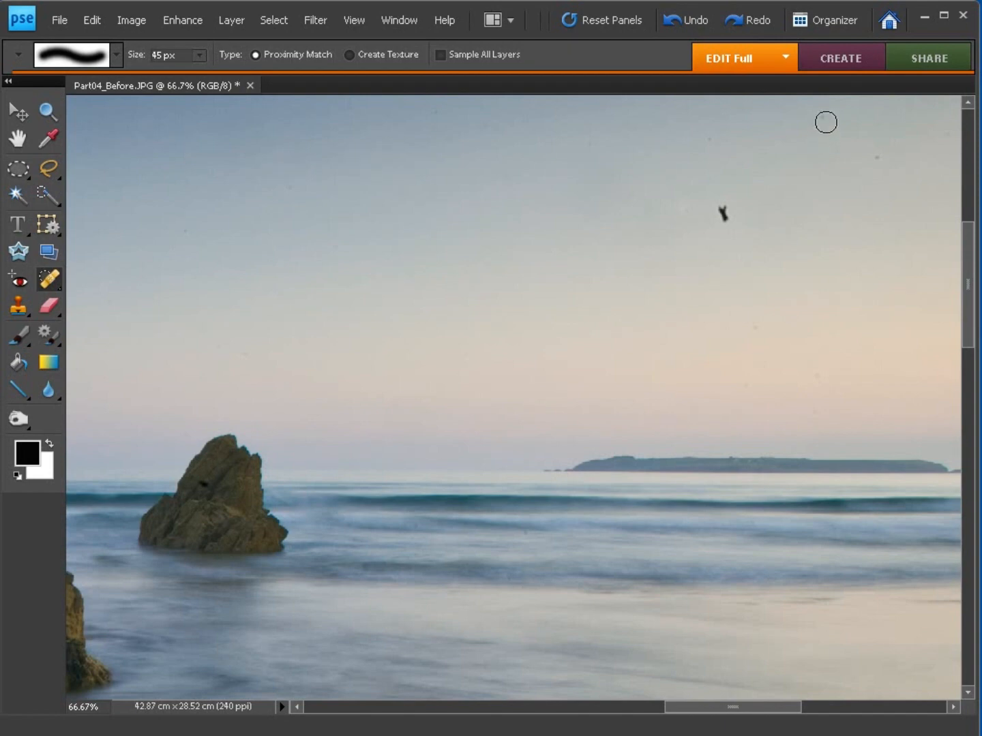
click(826, 122)
click(876, 157)
click(722, 215)
Try to remove the dark spot in the waves near the photo's right edge with the Spot Healing Brush
mouse_move(821, 364)
mouse_down()
mouse_move(433, 187)
mouse_move(506, 186)
mouse_move(488, 205)
mouse_up()
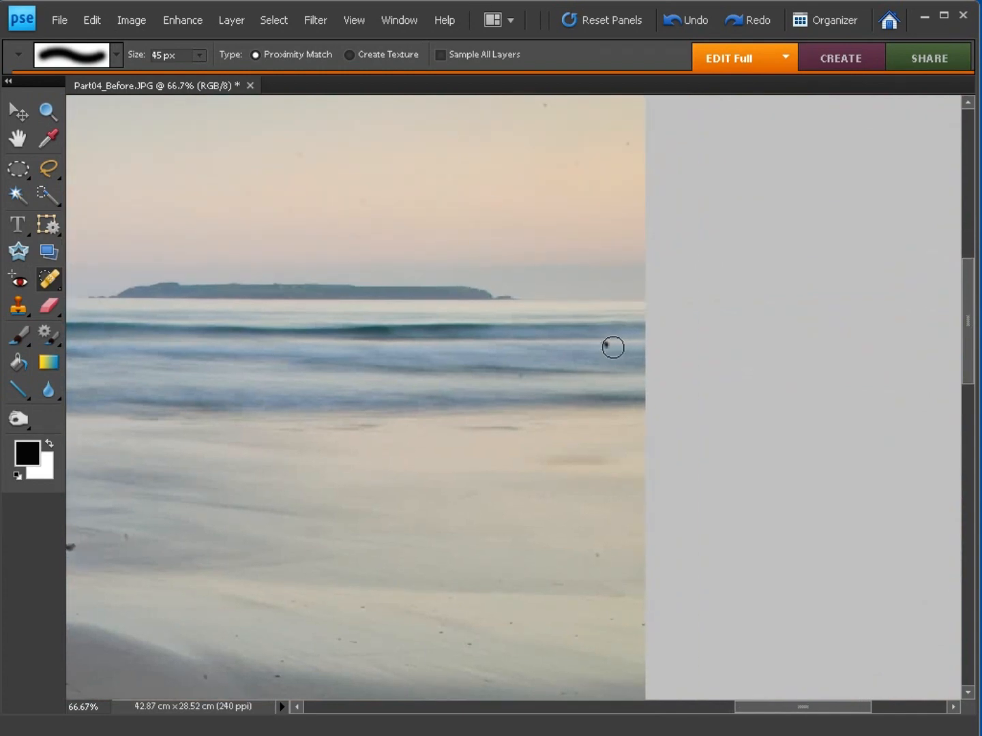
click(605, 345)
key(ctrl+z)
Switch to the Healing Brush for the dark spot in the waves and lower the brush hardness for a softer edge
key(ctrl+equal)
key(ctrl+equal)
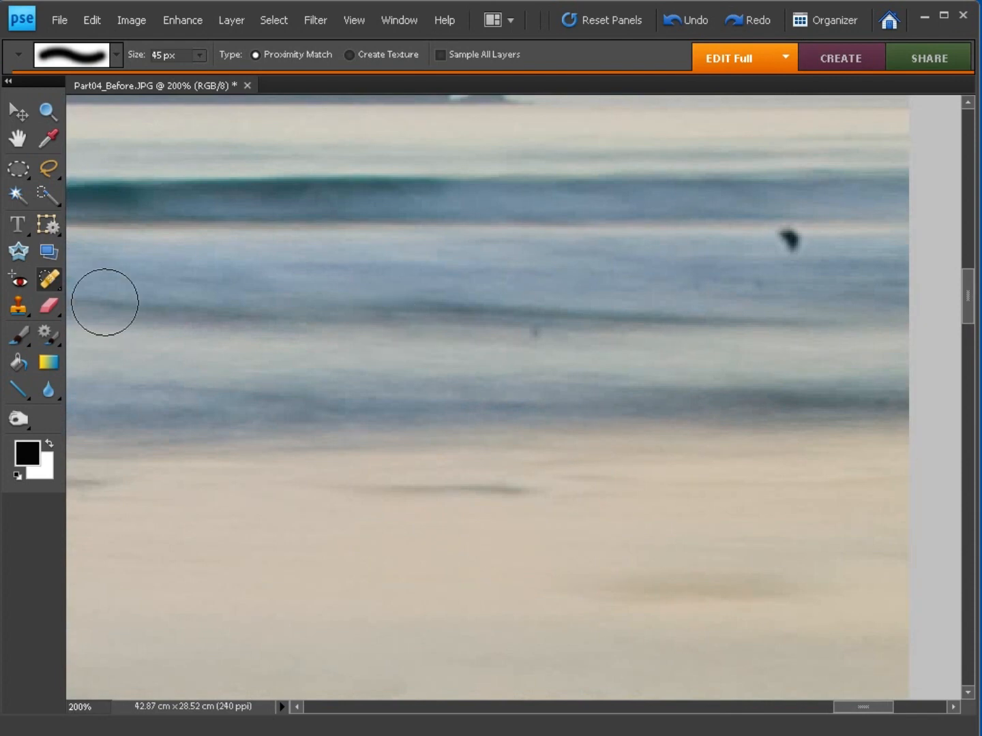
click(47, 277)
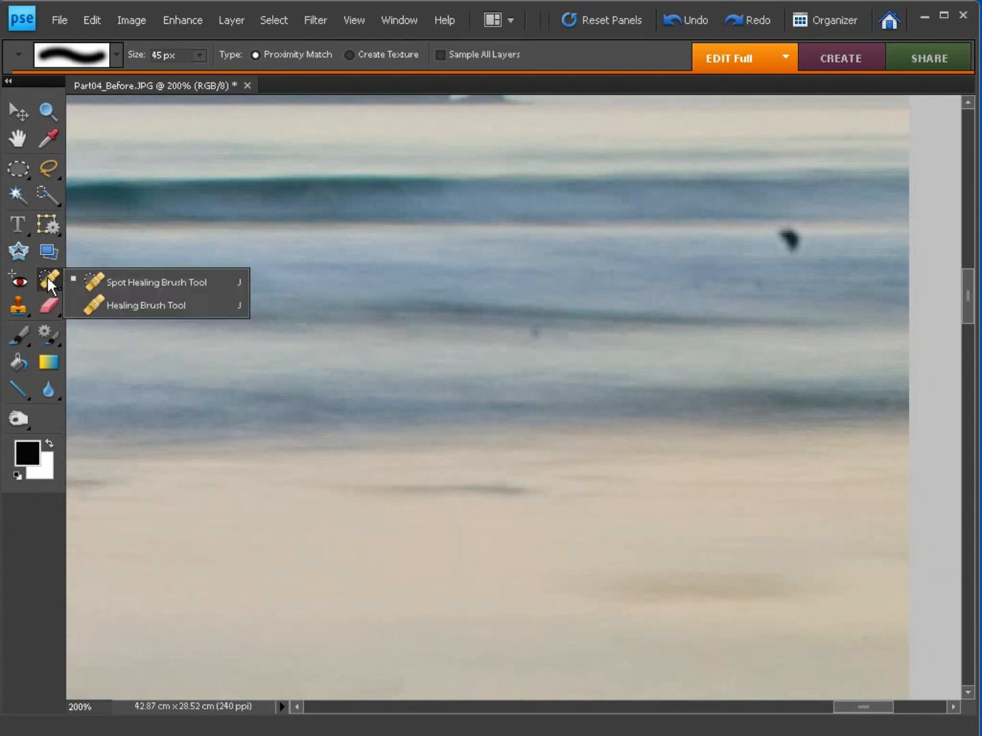
click(155, 301)
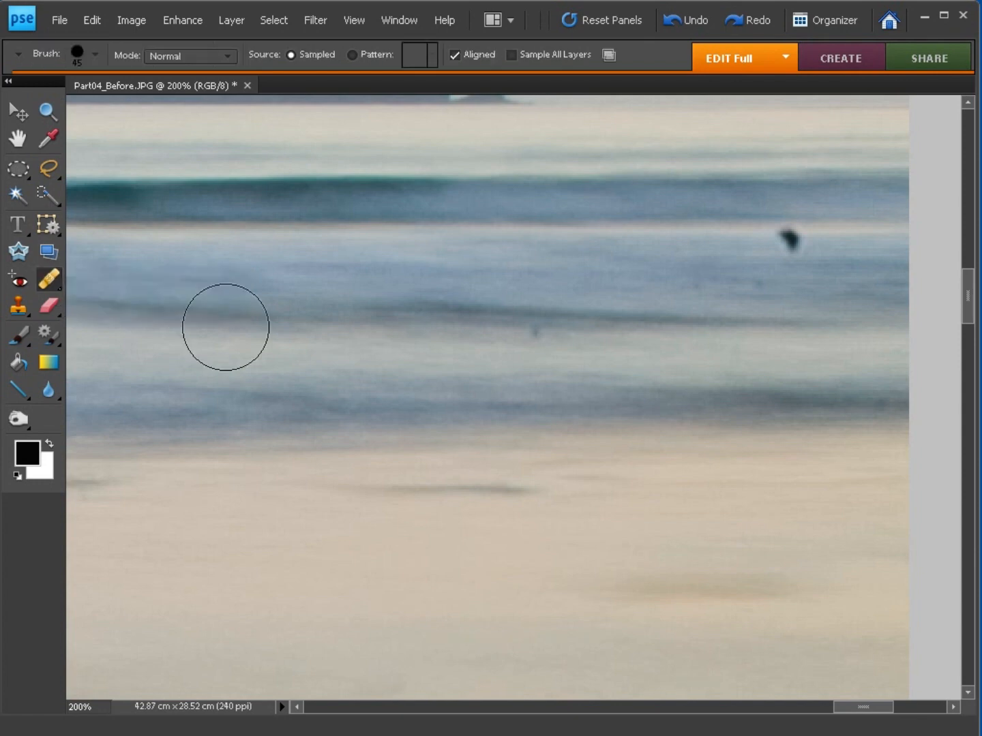
click(79, 56)
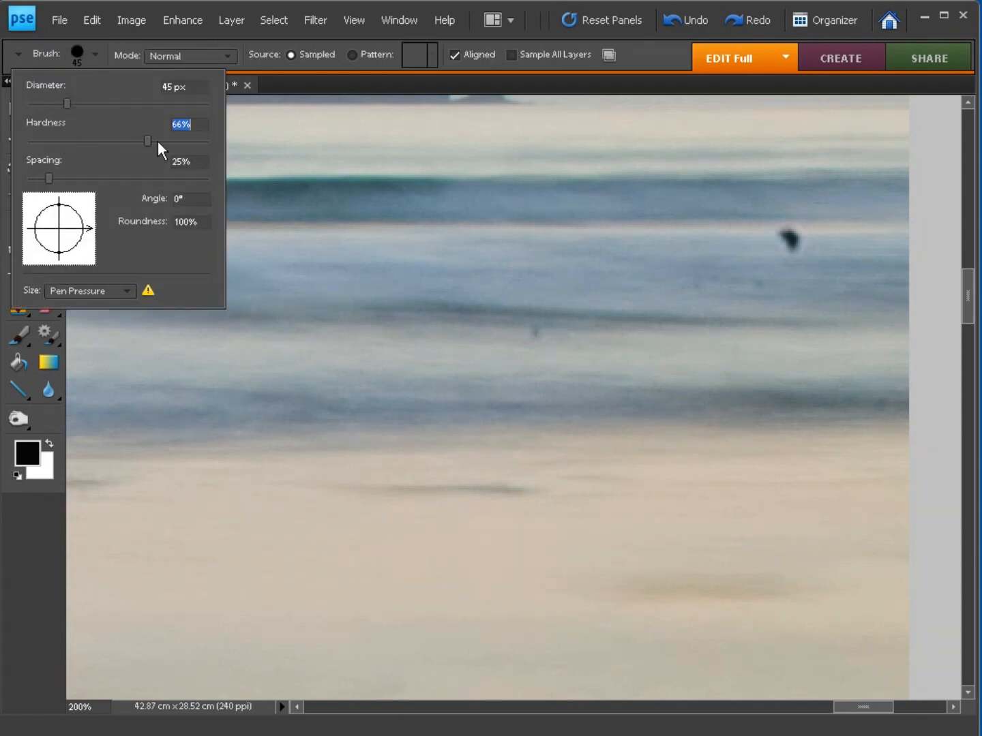
drag(95, 140, 71, 139)
click(648, 58)
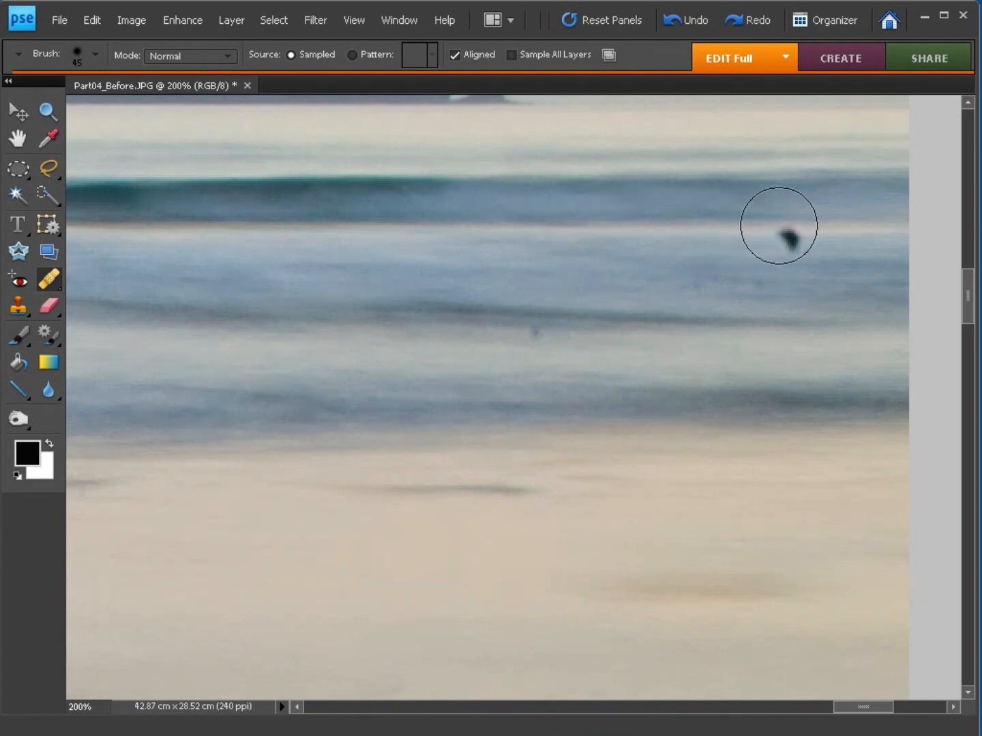
Try to heal the dark spot in the waves with the Healing Brush, reducing the brush to 35 pixels, and undo the result
click(788, 226)
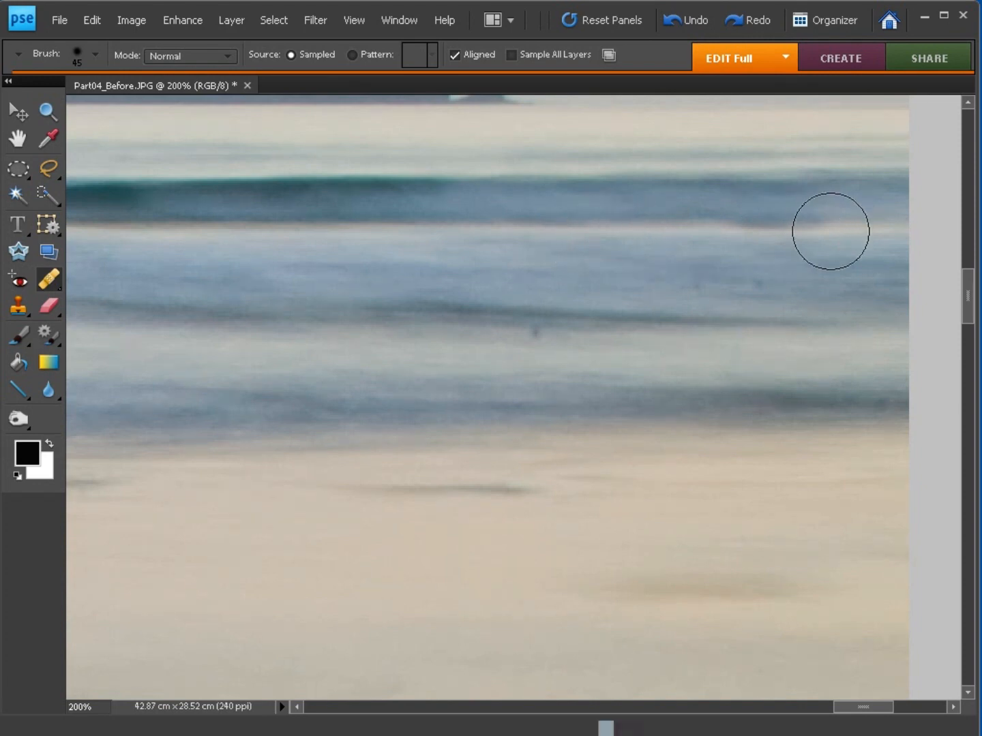
click(809, 233)
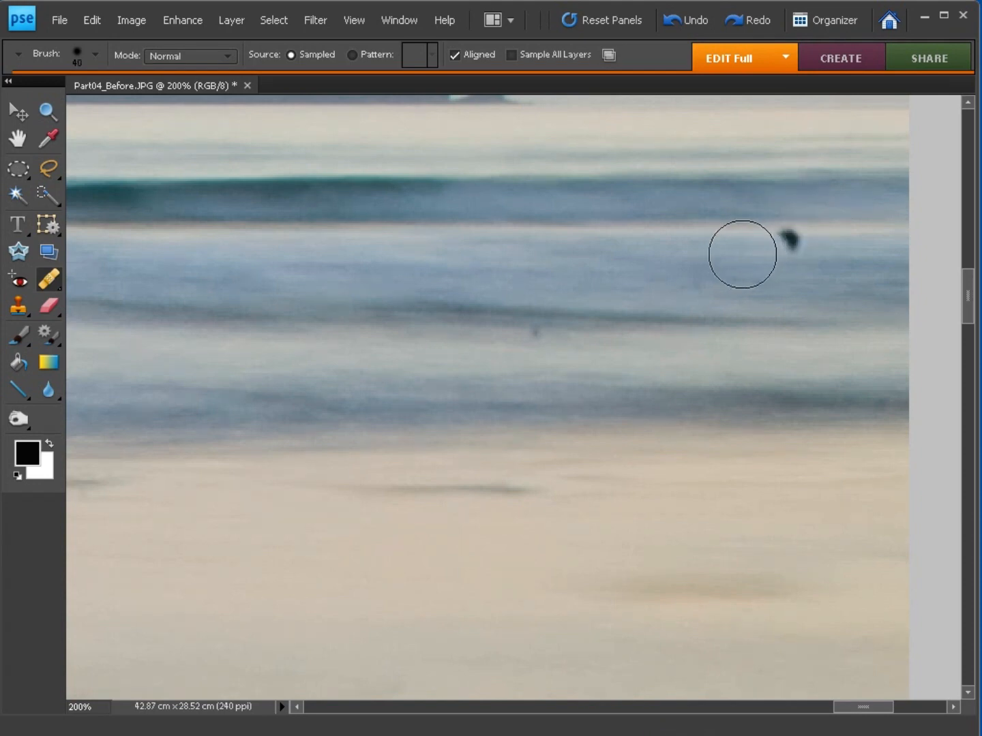
key(bracketleft)
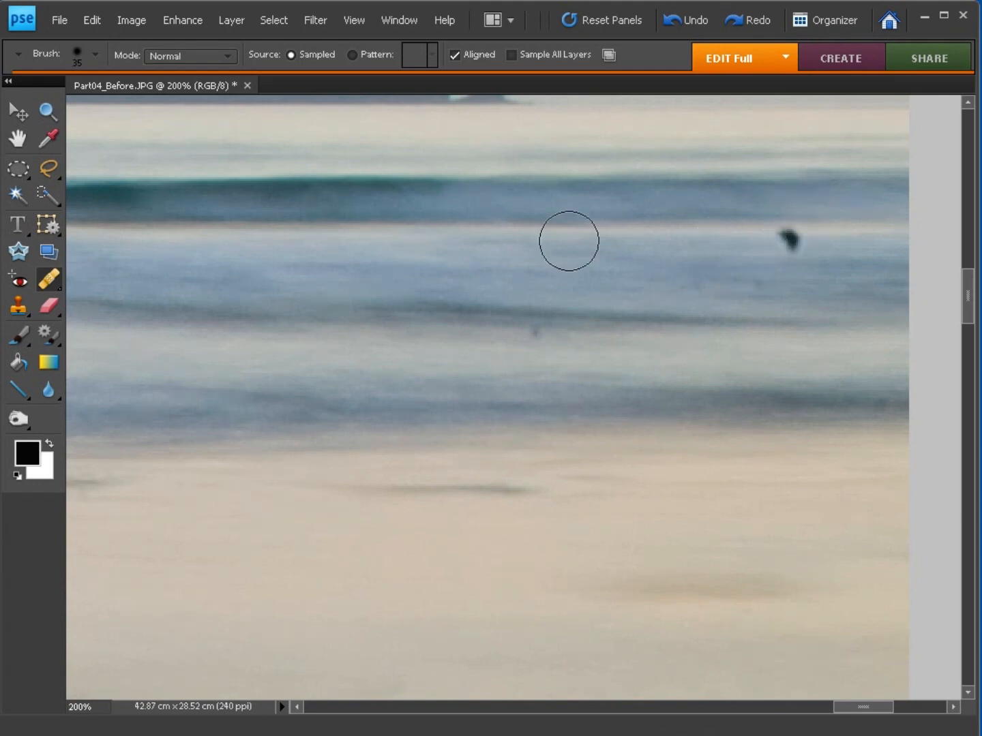
alt+click(533, 229)
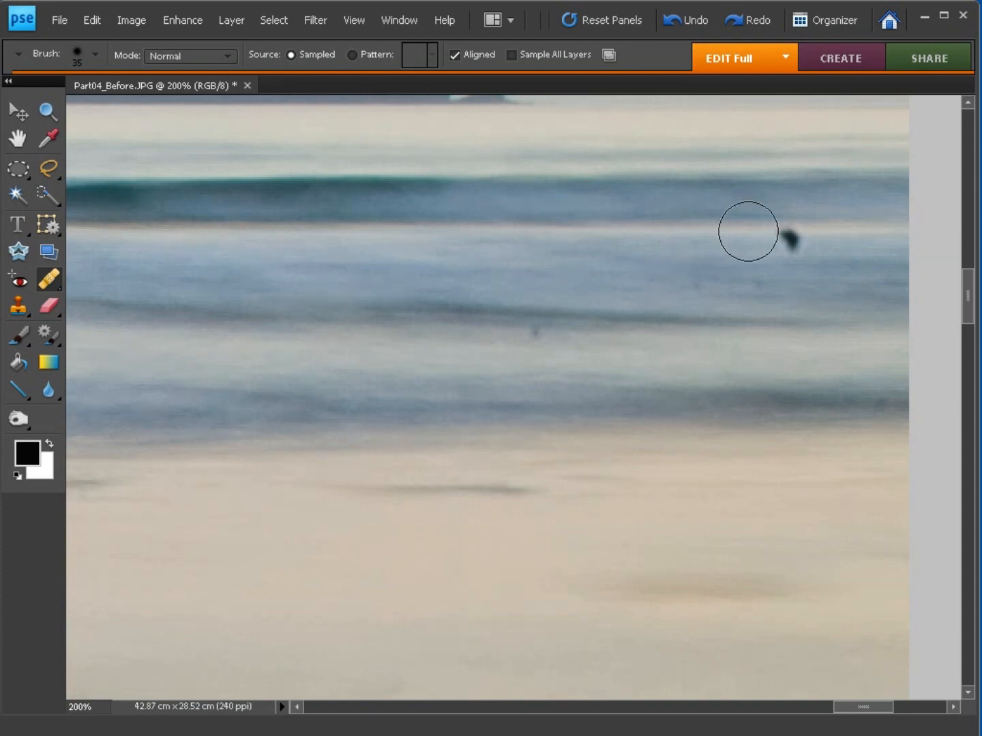
click(778, 233)
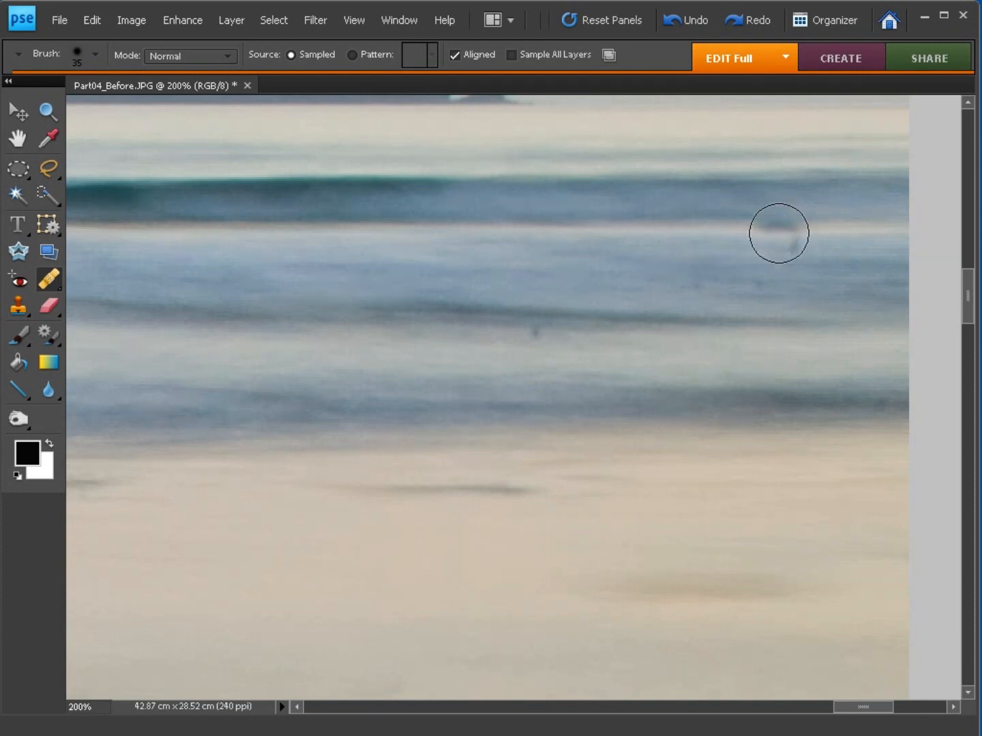
key(ctrl+z)
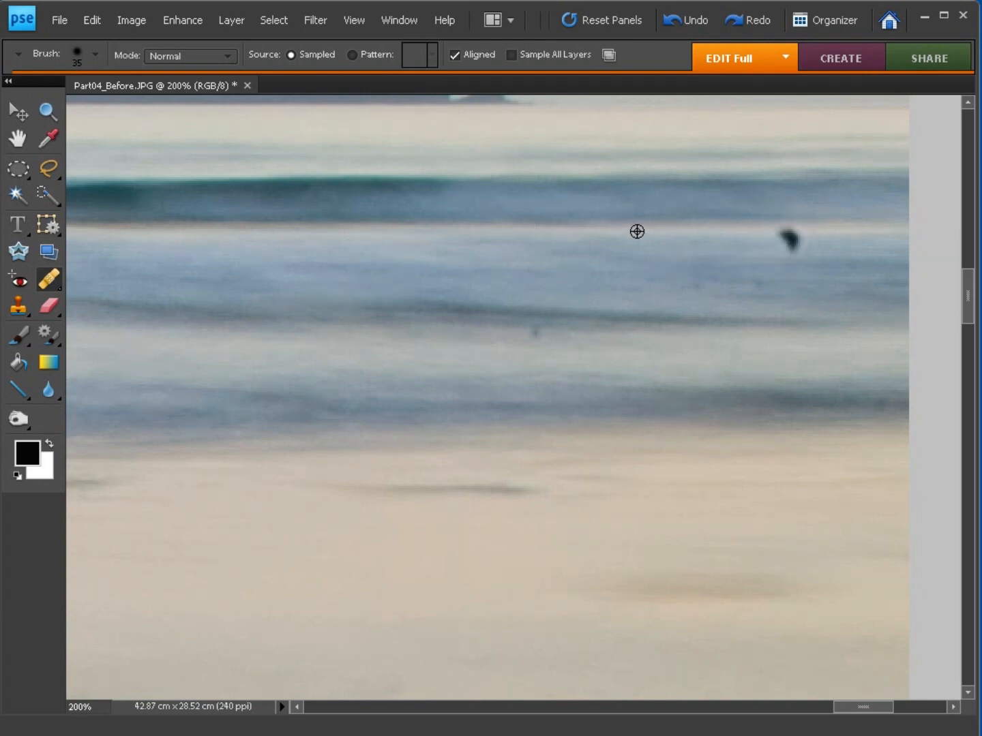
Heal the dark spot and the small speck in the waves with the Healing Brush, sampling clean water along the same wave lines
alt+click(665, 231)
click(787, 232)
drag(788, 231, 785, 233)
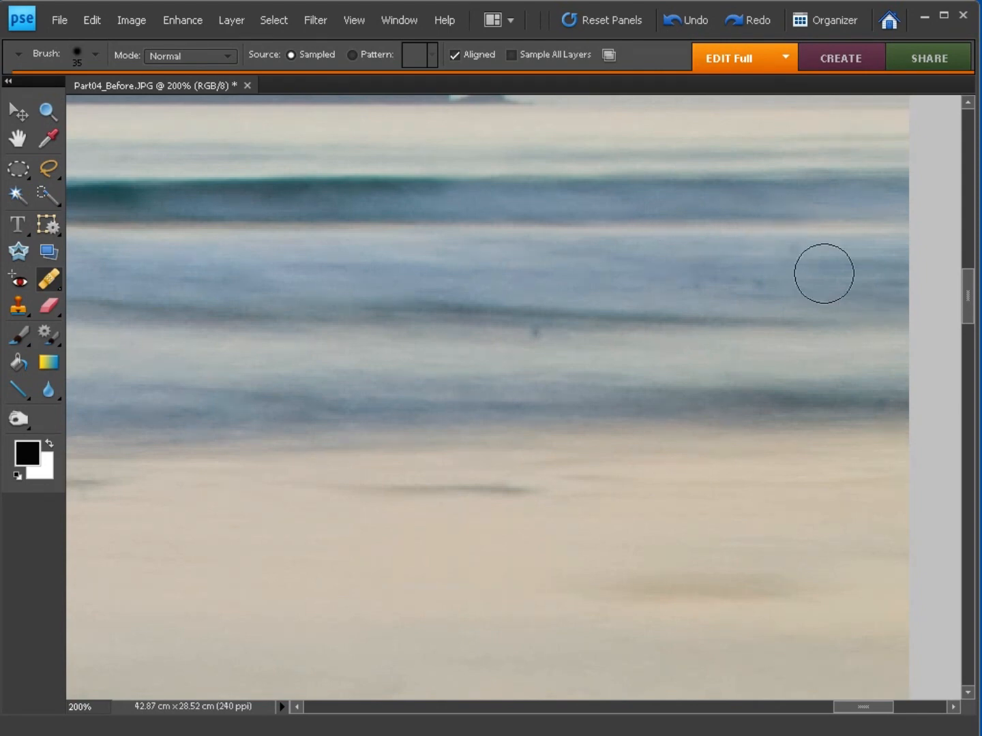
click(790, 243)
alt+click(441, 323)
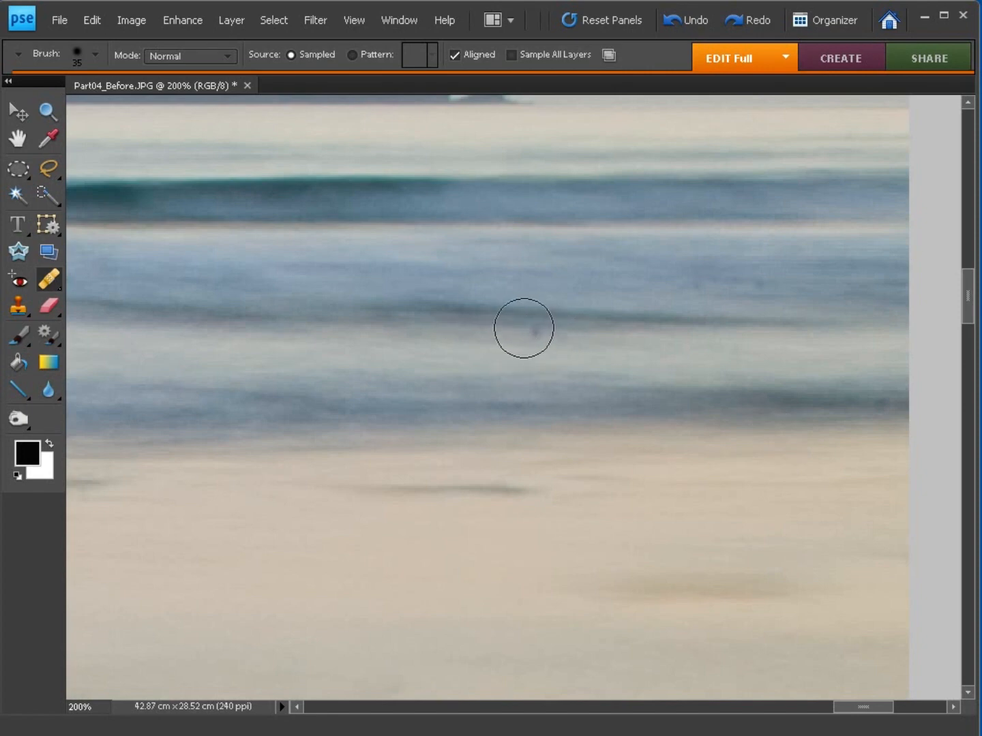
click(537, 332)
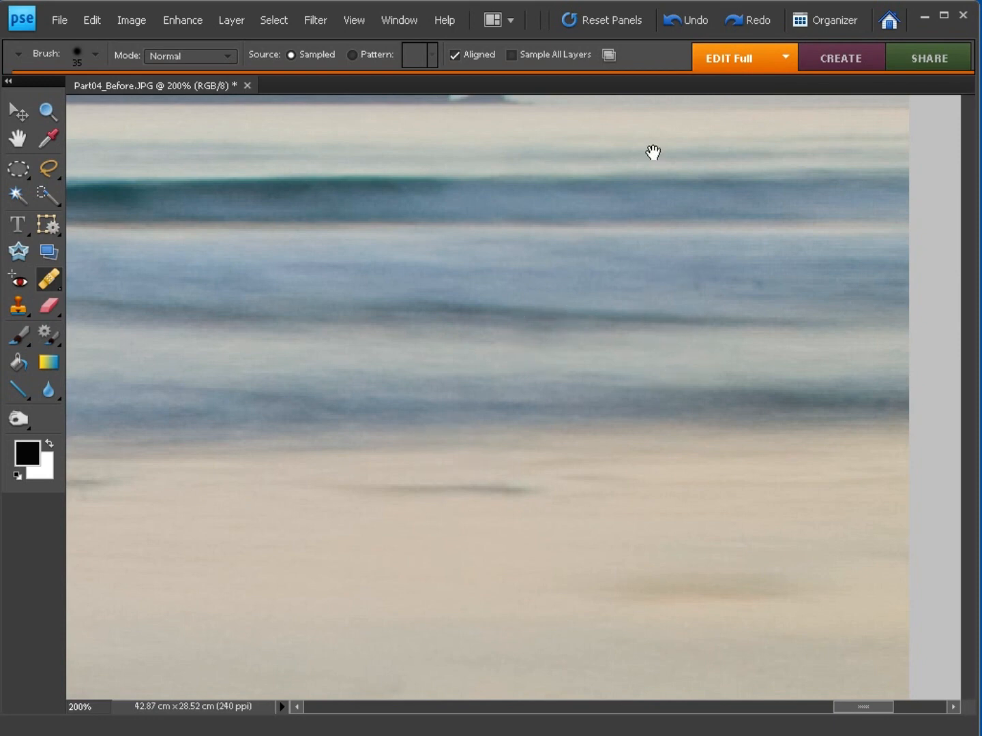
Remove the dust spots from the sky above the distant island with the Spot Healing Brush at 30 px
drag(653, 151, 740, 506)
drag(807, 332, 880, 397)
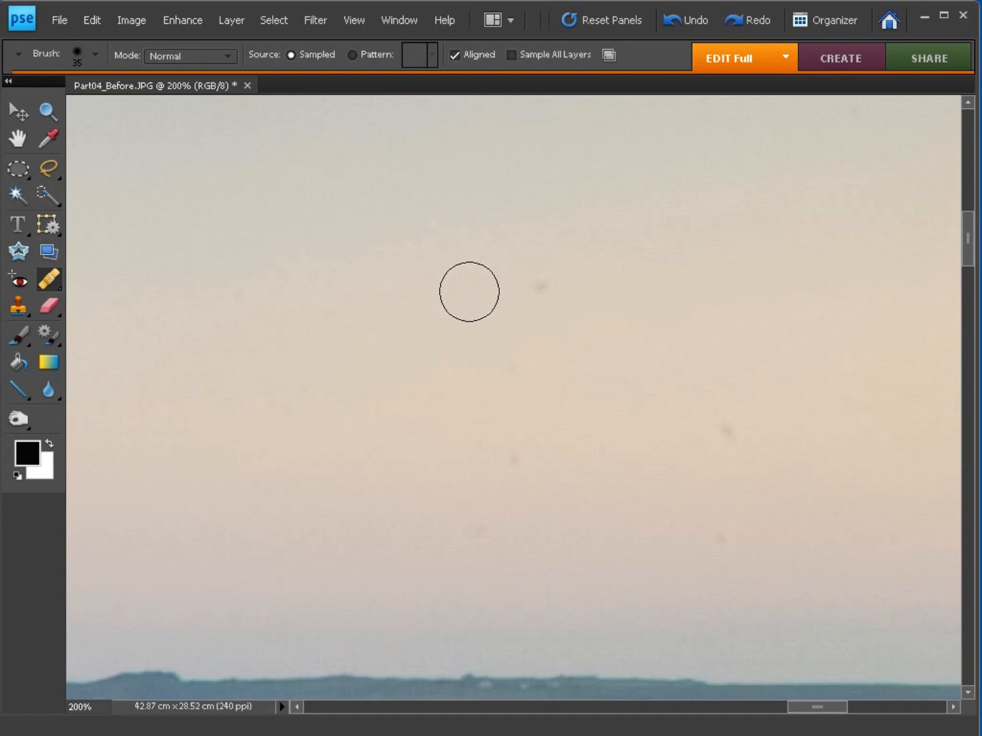
click(46, 277)
click(102, 281)
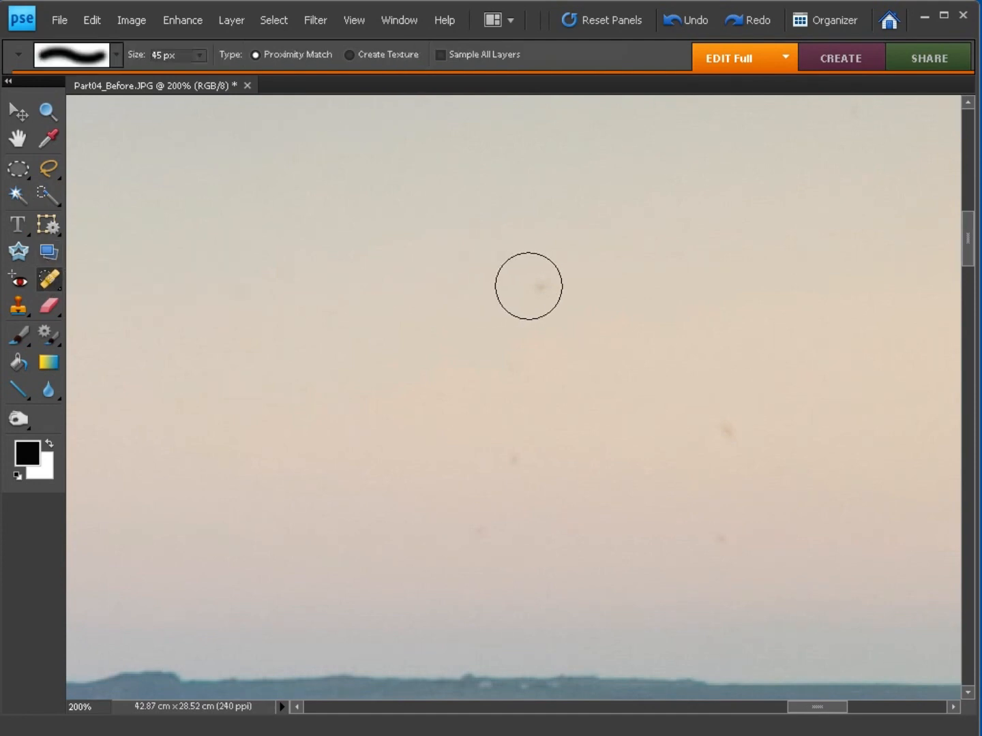
key(bracketleft)
key(bracketleft)
key(bracketleft)
click(543, 286)
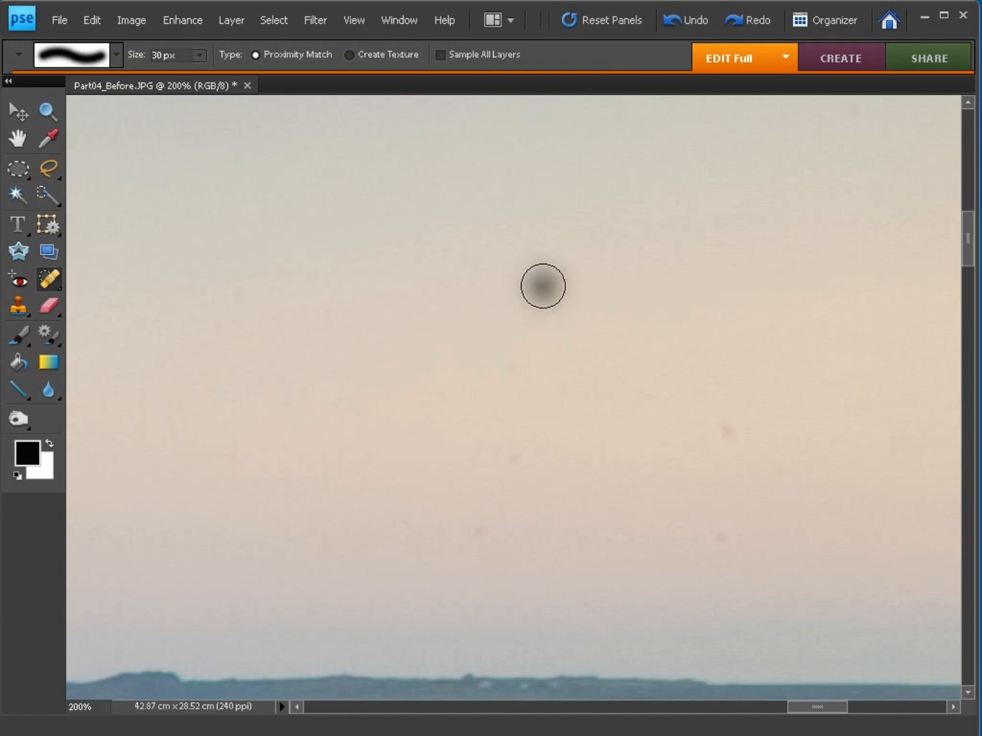
click(725, 432)
click(721, 537)
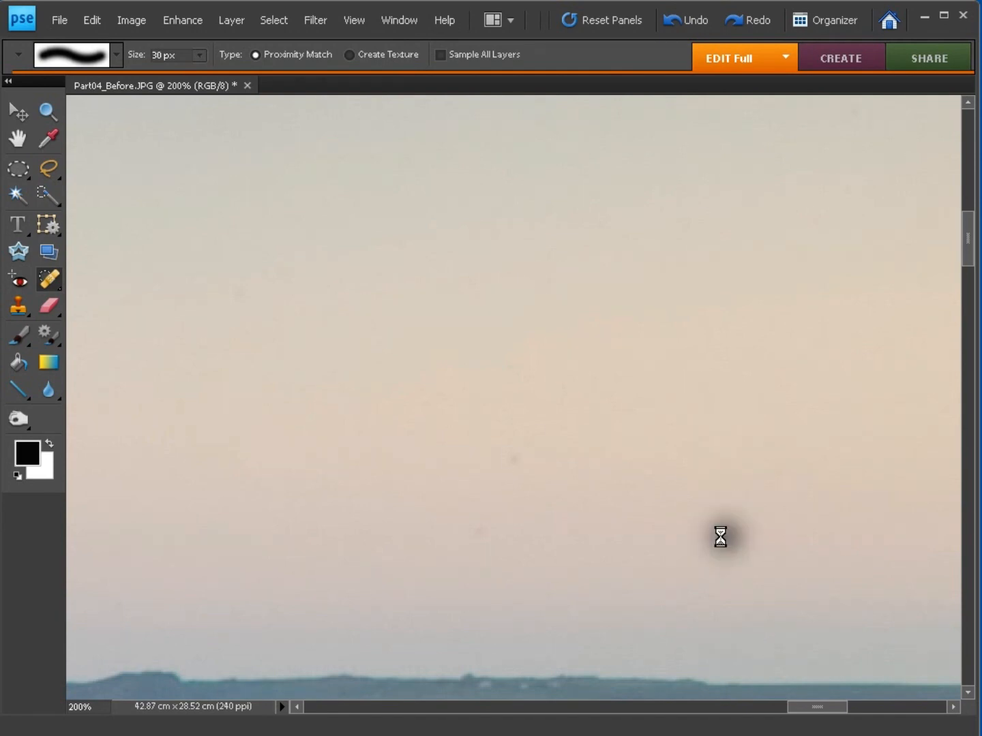
click(515, 457)
Remove the dust spots from the sky above the pointed sea rock with the Spot Healing Brush
mouse_move(419, 396)
mouse_down()
mouse_move(696, 365)
mouse_move(817, 329)
mouse_up()
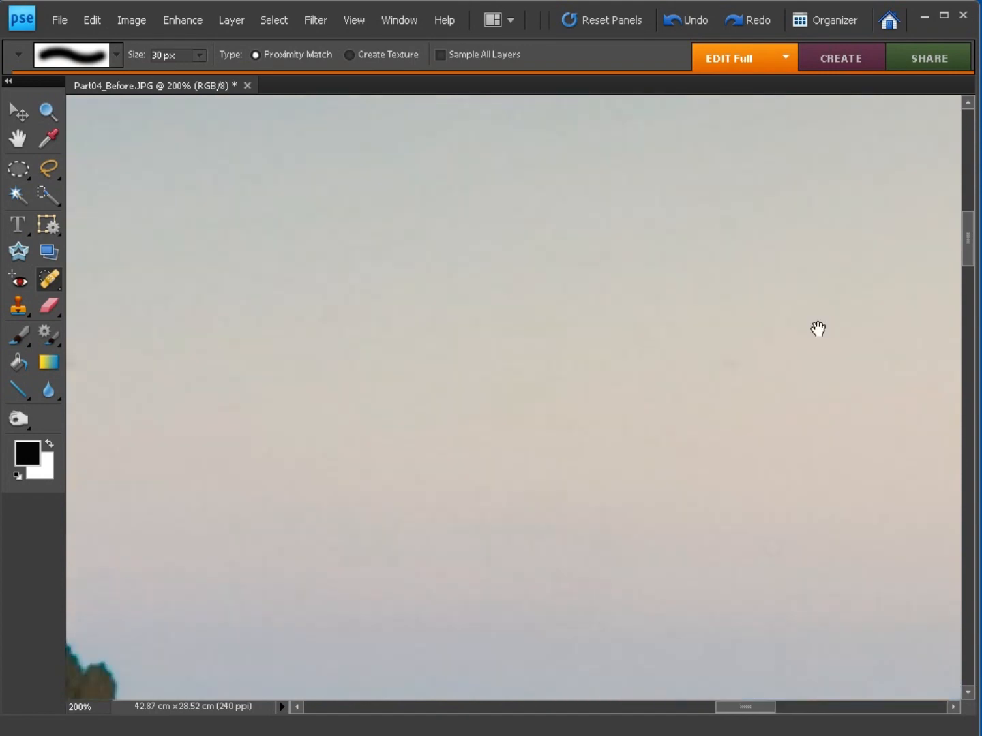
mouse_move(181, 328)
mouse_down()
mouse_move(418, 272)
mouse_move(600, 268)
mouse_up()
click(604, 317)
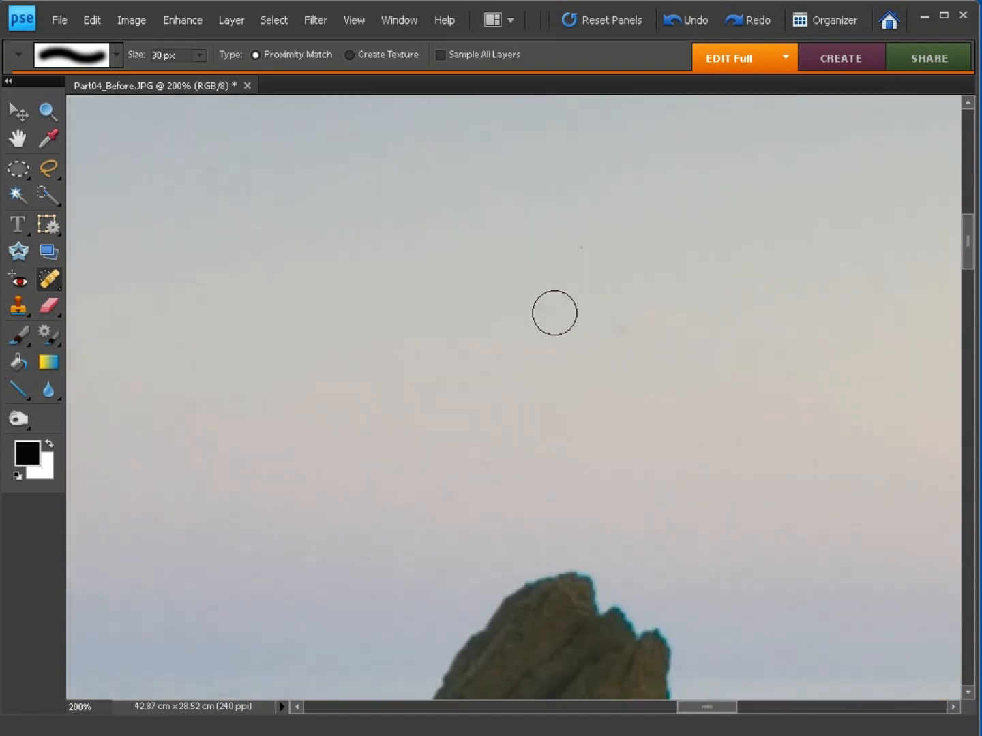
drag(456, 279, 647, 379)
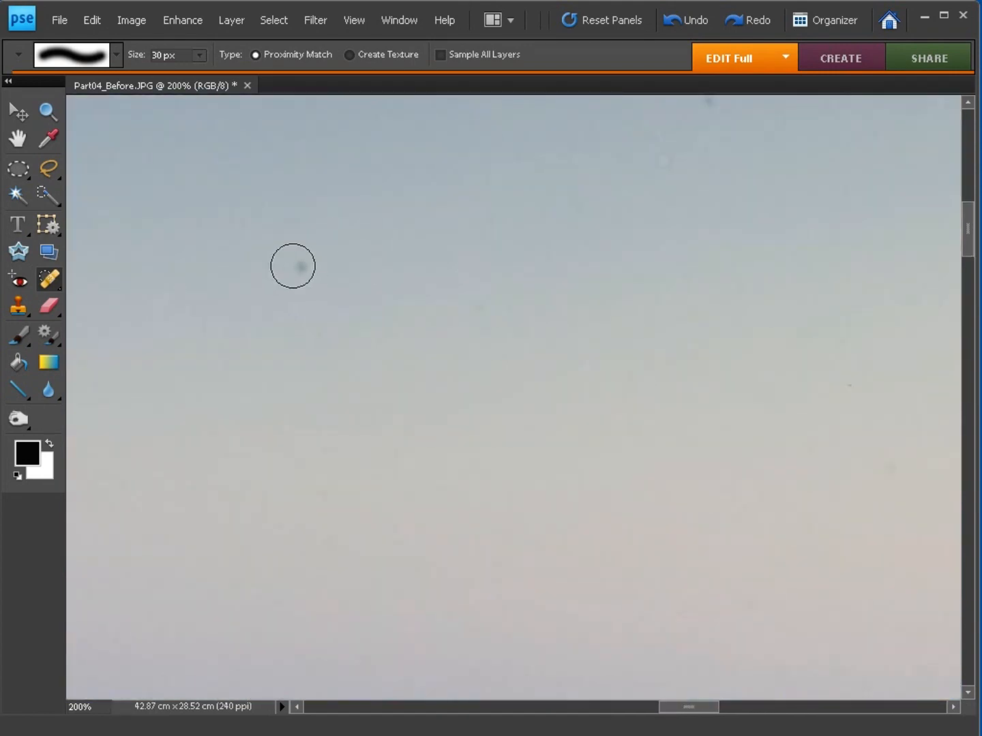
click(298, 266)
Remove the dust spots from the blue upper sky, including the dark one near the photo's top edge
drag(501, 215, 519, 379)
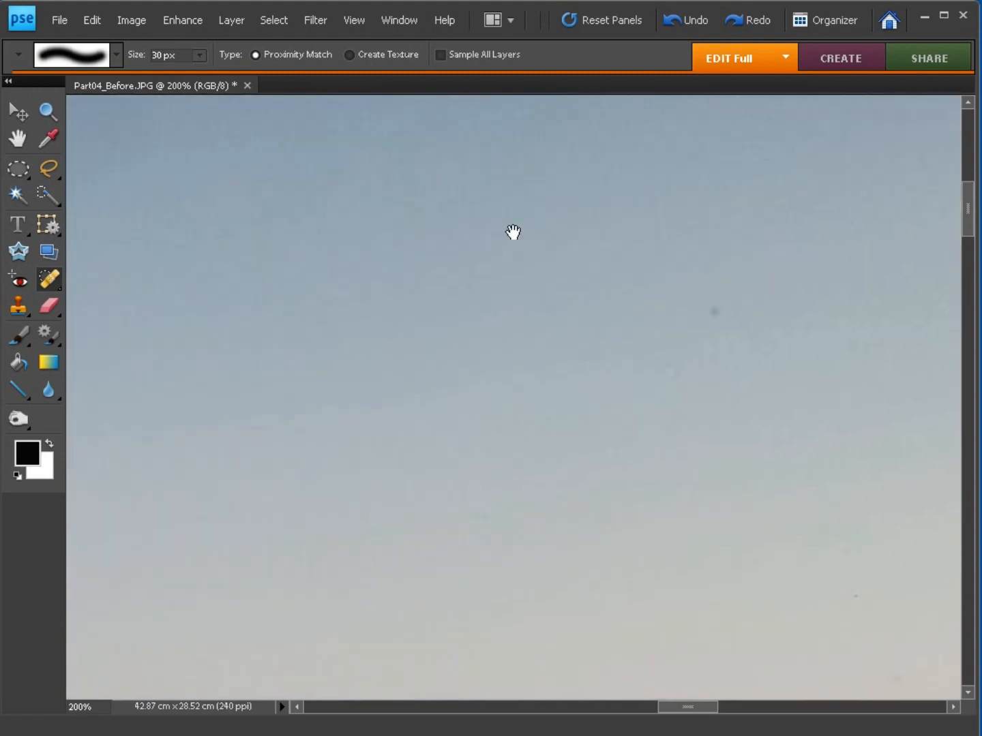
drag(512, 233, 328, 301)
click(533, 379)
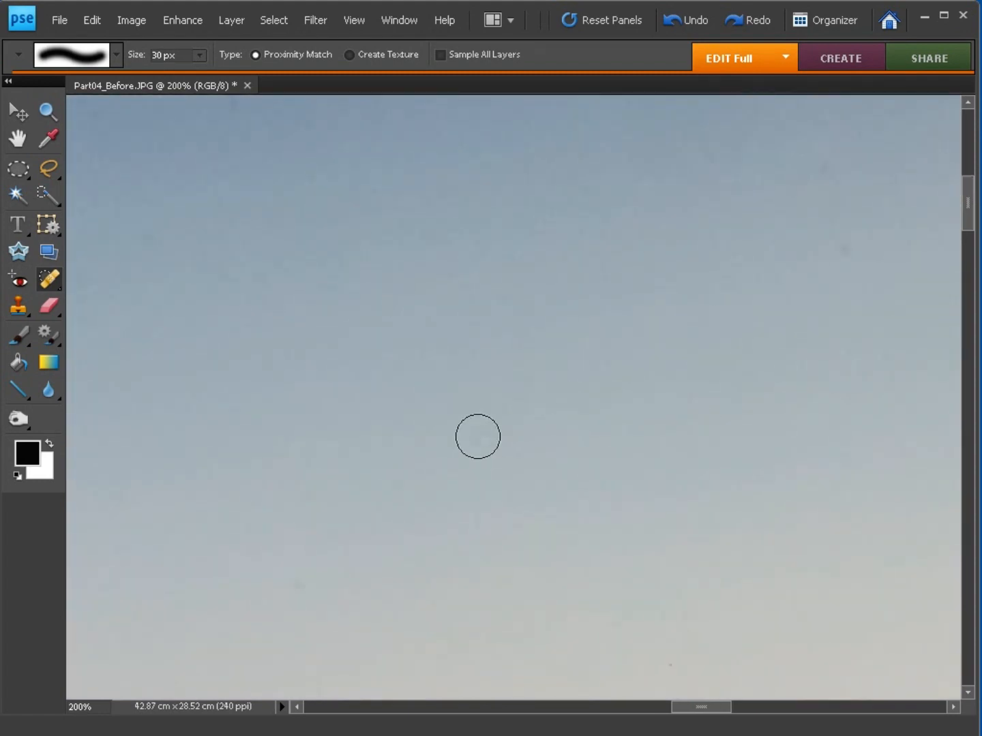
click(848, 255)
mouse_move(321, 241)
mouse_down()
mouse_move(287, 518)
mouse_move(292, 508)
mouse_up()
click(408, 210)
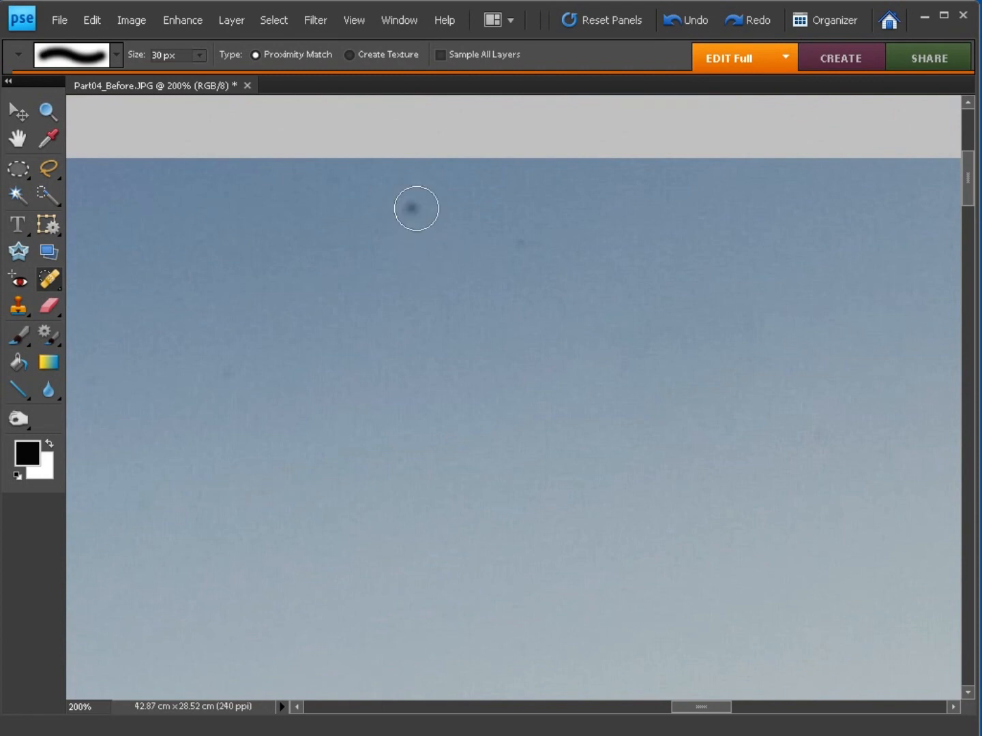
click(409, 210)
click(414, 206)
Remove the dark dust spot from the sky above the low distant rocks with the Spot Healing Brush
mouse_move(274, 300)
mouse_down()
mouse_move(648, 270)
mouse_move(618, 191)
mouse_up()
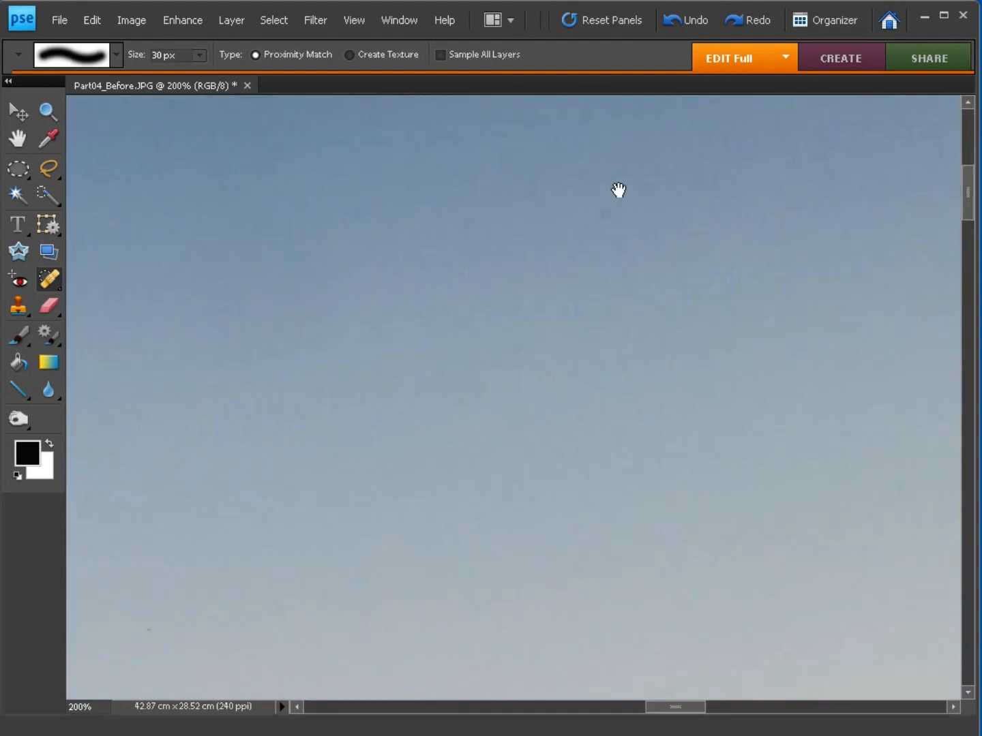
drag(392, 375, 860, 181)
drag(623, 366, 663, 140)
drag(542, 307, 579, 188)
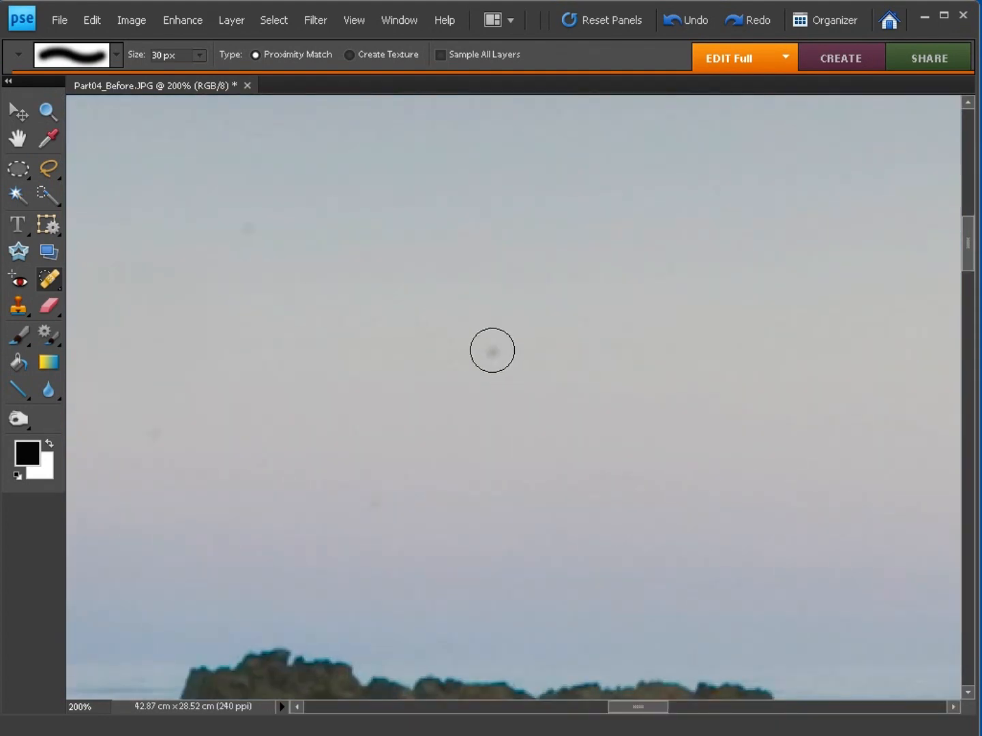
click(493, 350)
Heal the dark spot in the wet sand beside the tide pool with the Healing Brush, sampling nearby clean sand
drag(515, 412, 476, 76)
mouse_move(423, 340)
mouse_down()
mouse_move(412, 166)
mouse_move(331, 2)
mouse_up()
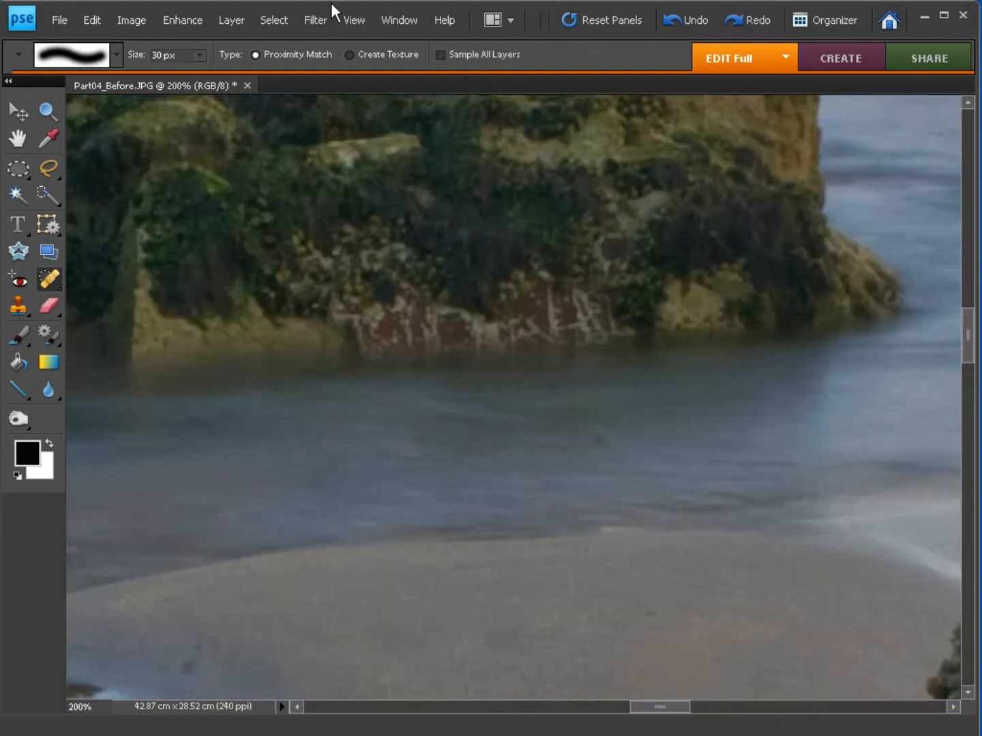
drag(386, 397, 530, 217)
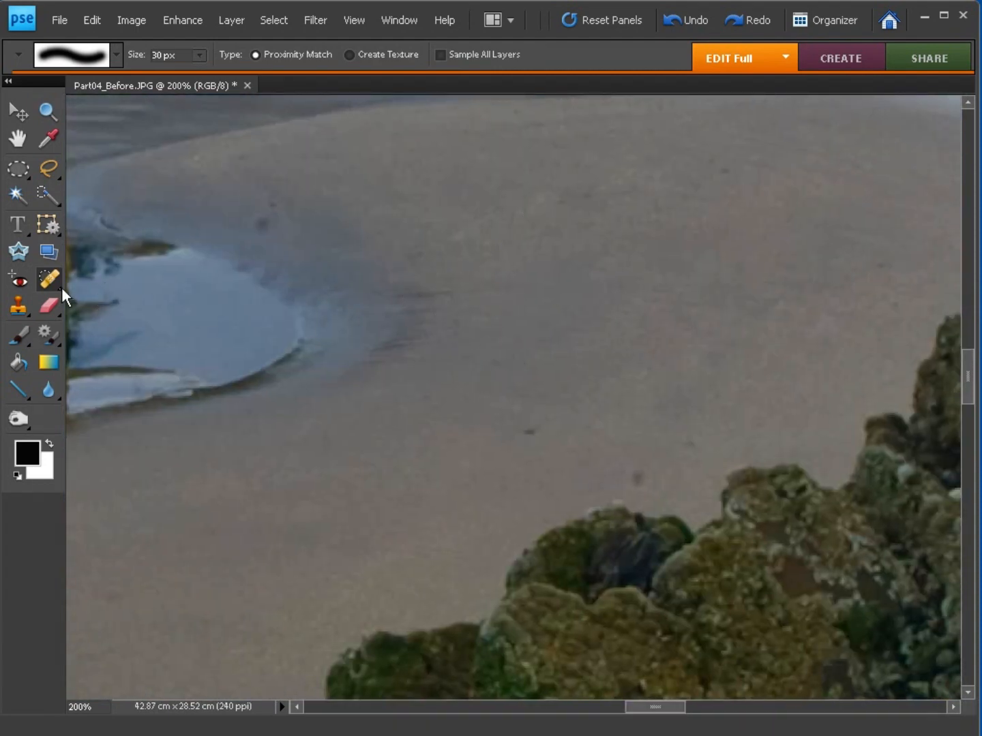
drag(49, 278, 106, 307)
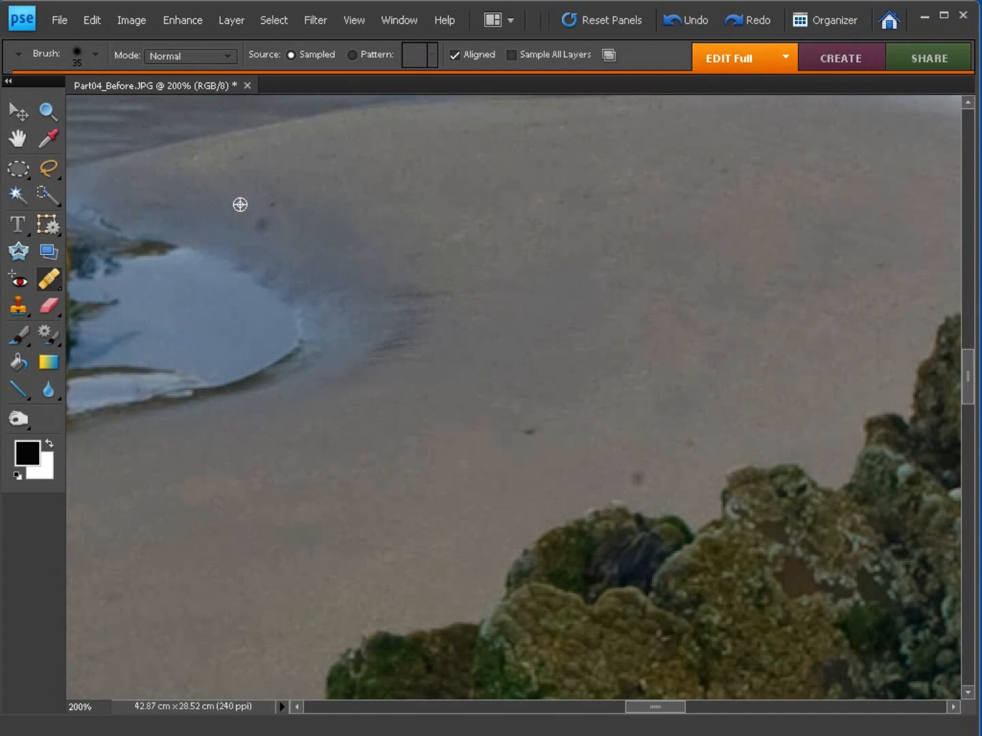
alt+click(208, 199)
click(263, 225)
Switch back to the Spot Healing Brush for the dark speck in the sky over the photo's left side
key(z)
right_click(379, 281)
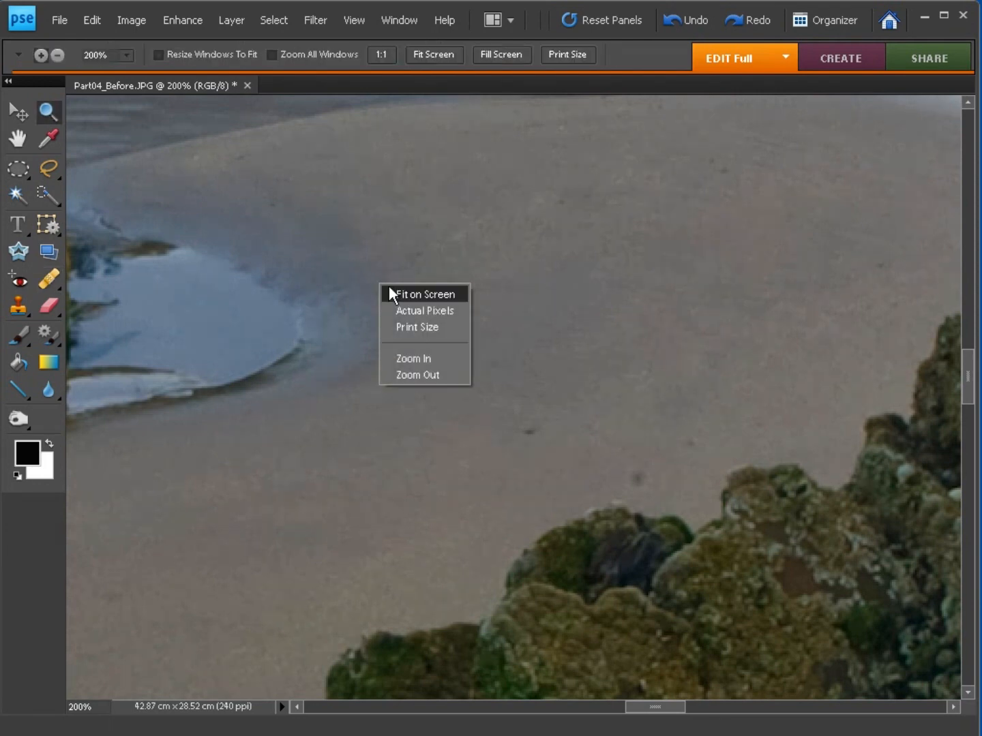
click(390, 290)
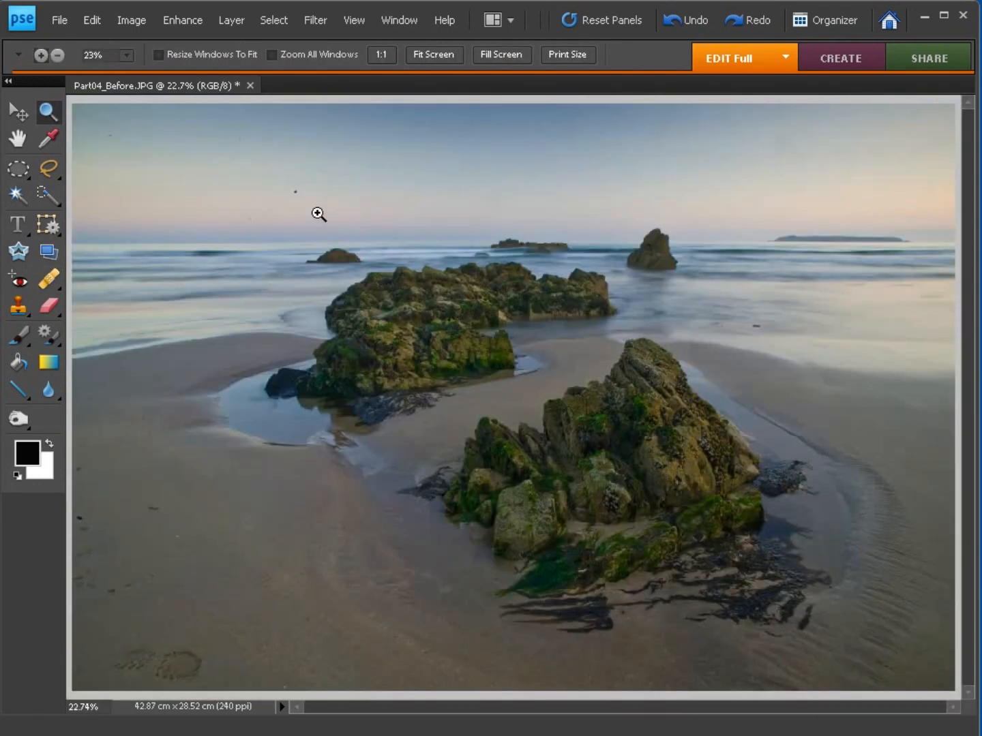
click(58, 285)
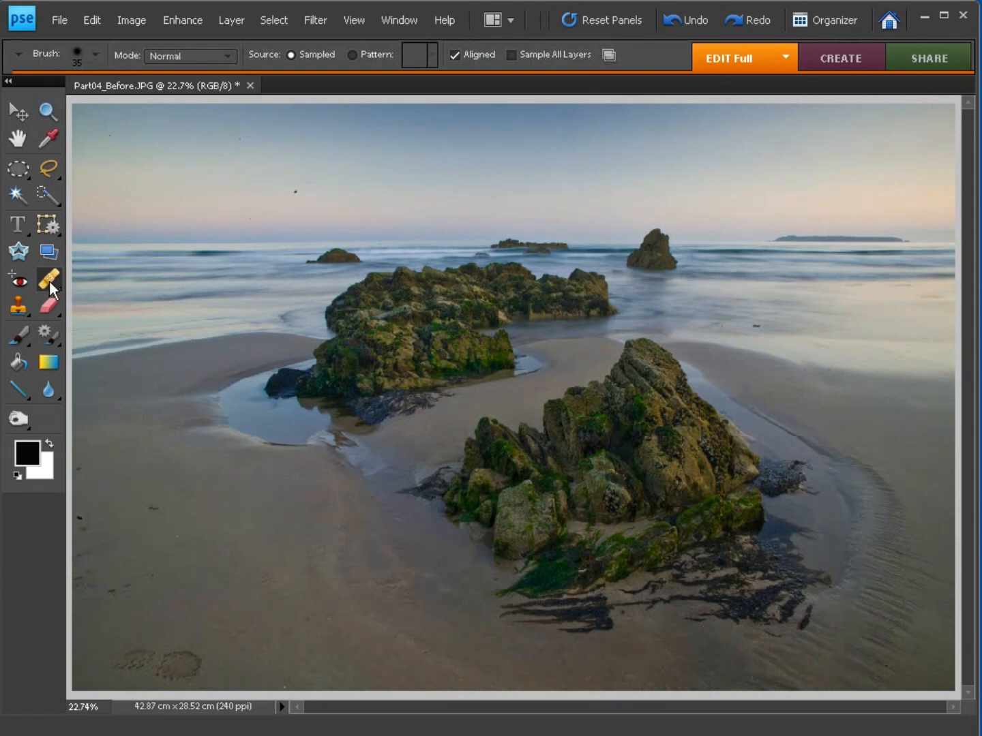
right_click(49, 281)
click(137, 280)
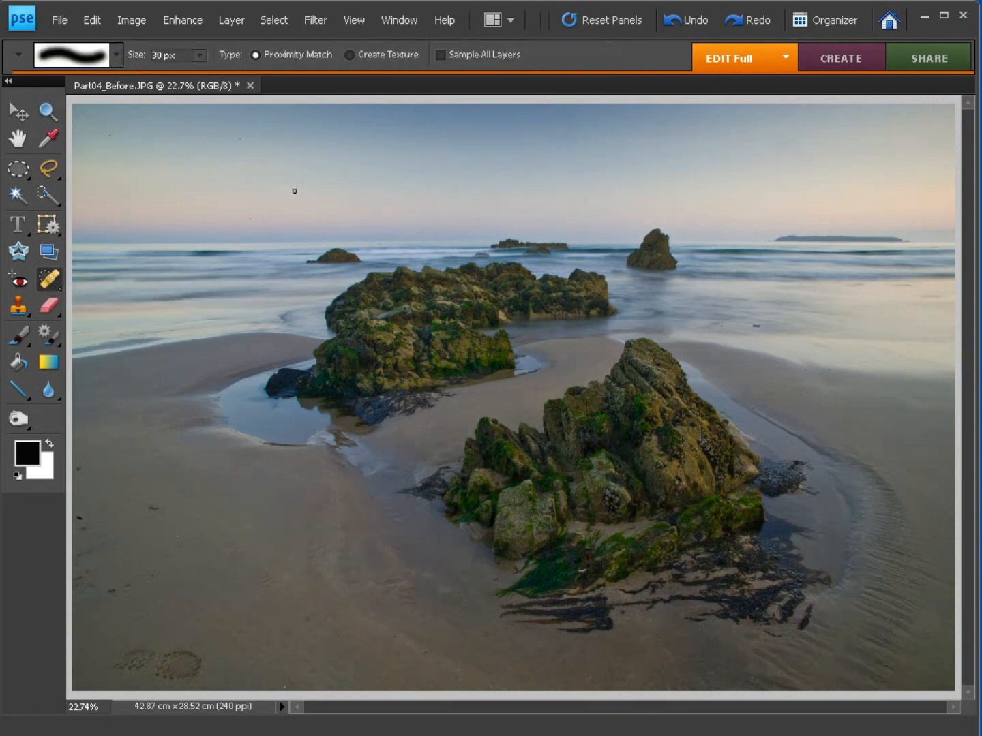